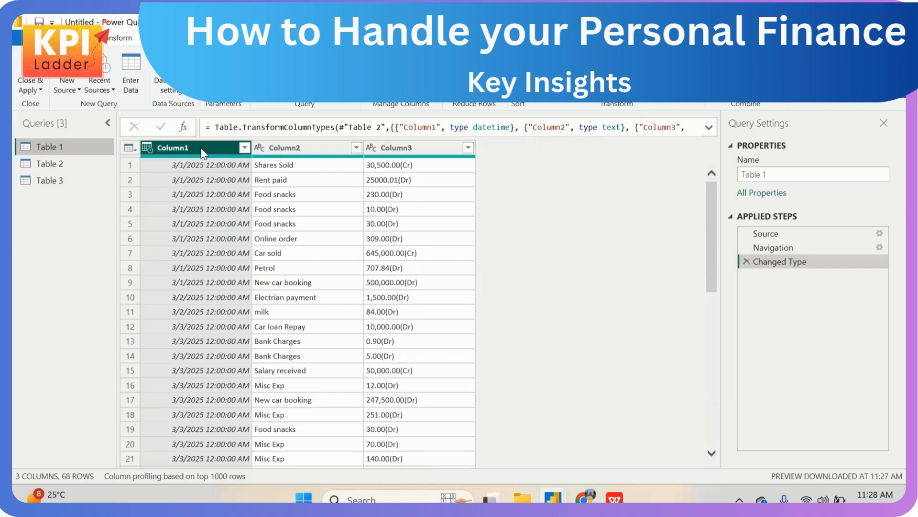
Rename Column1 of Table 1 to Date and change its data type to Date
double_click(201, 151)
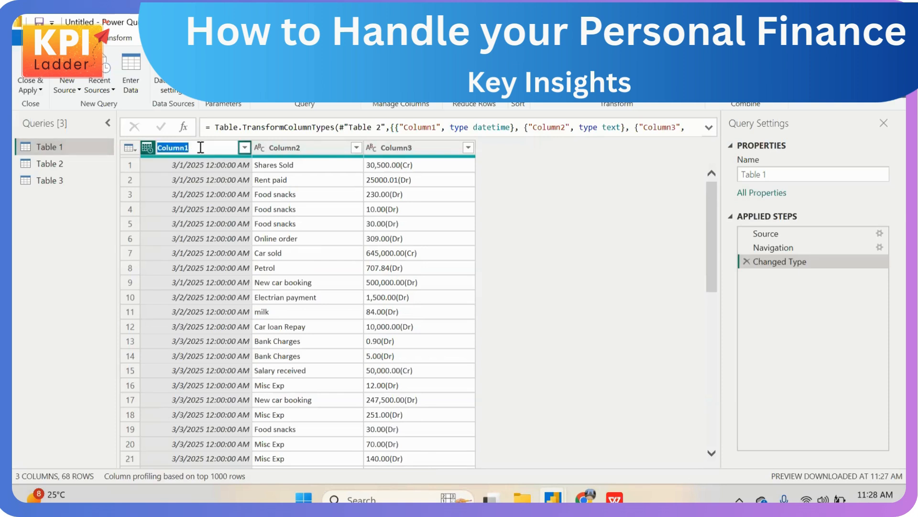
text(Date)
click(150, 152)
click(149, 149)
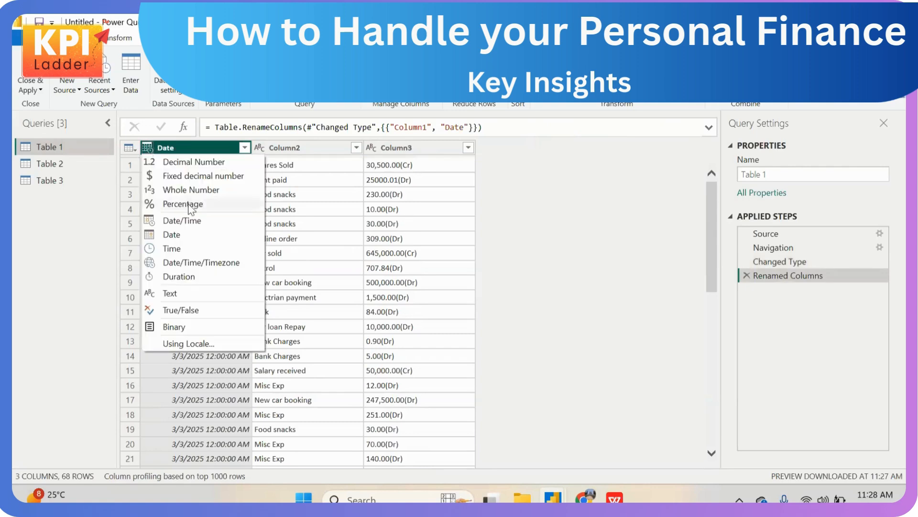
click(195, 231)
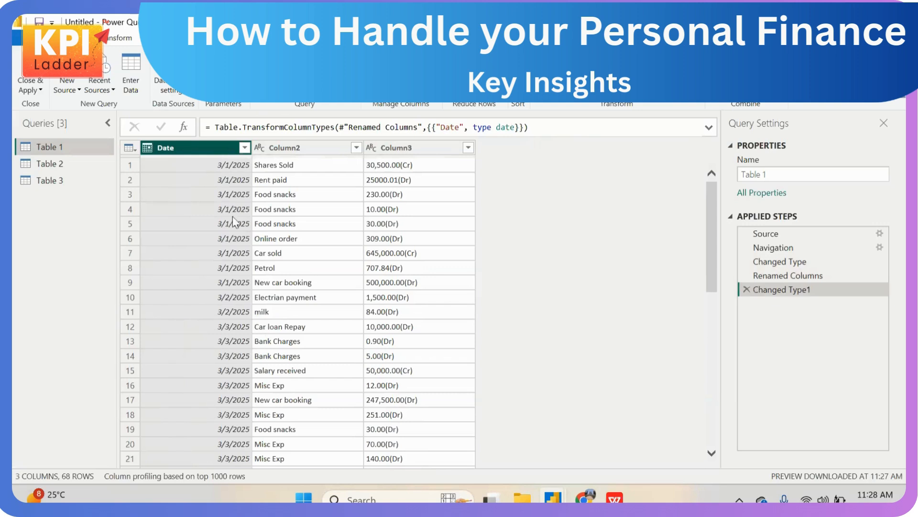
Rename Column2 of Table 1 to Category and Column3 to Amount
click(261, 148)
click(259, 148)
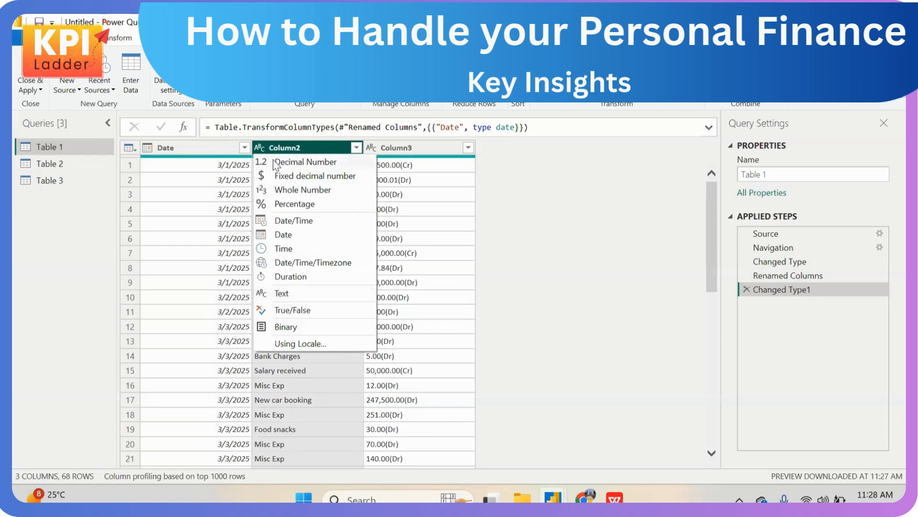
double_click(285, 148)
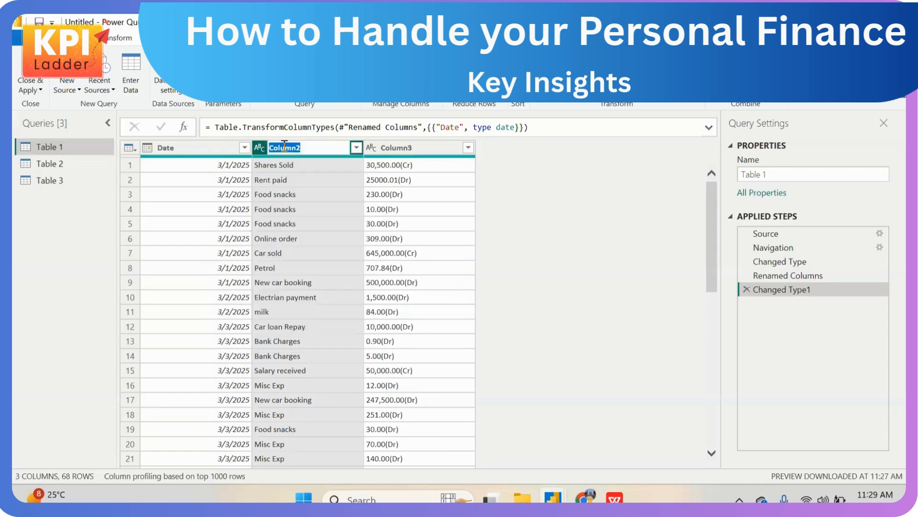
text(Category)
key(Return)
click(408, 149)
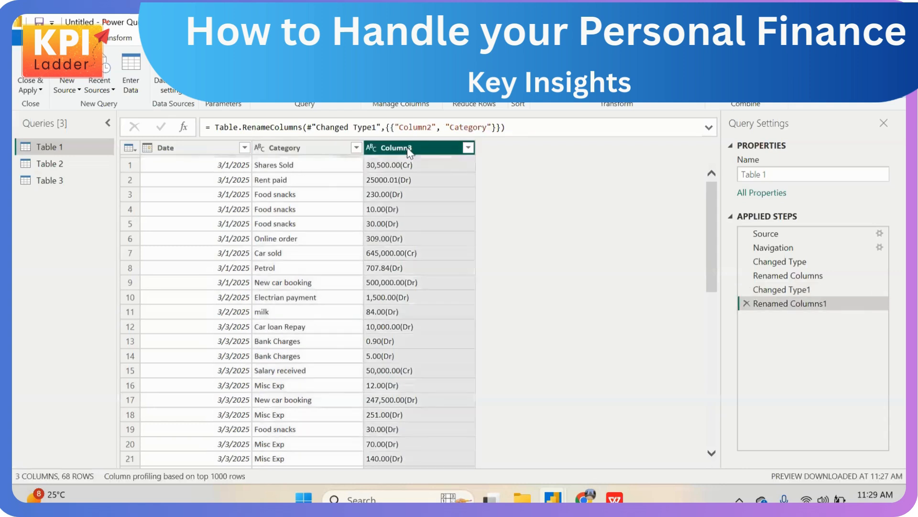
double_click(408, 147)
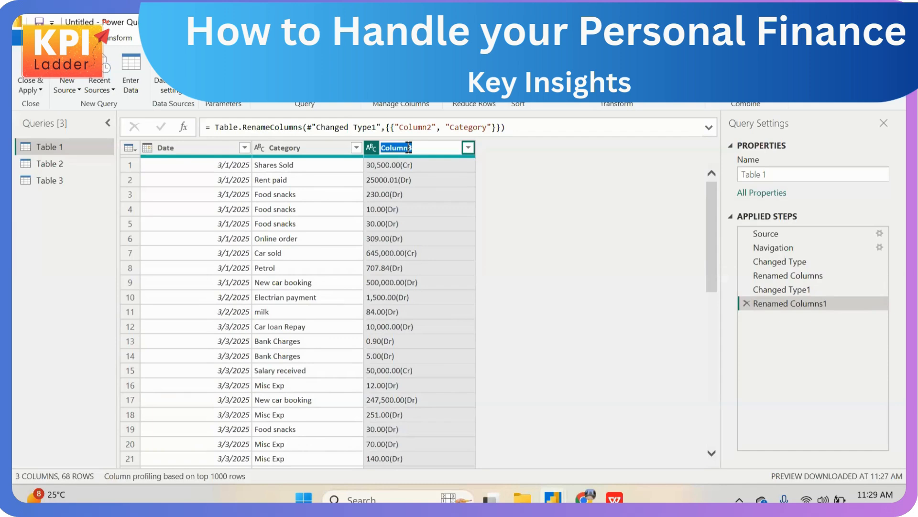
text(Amount)
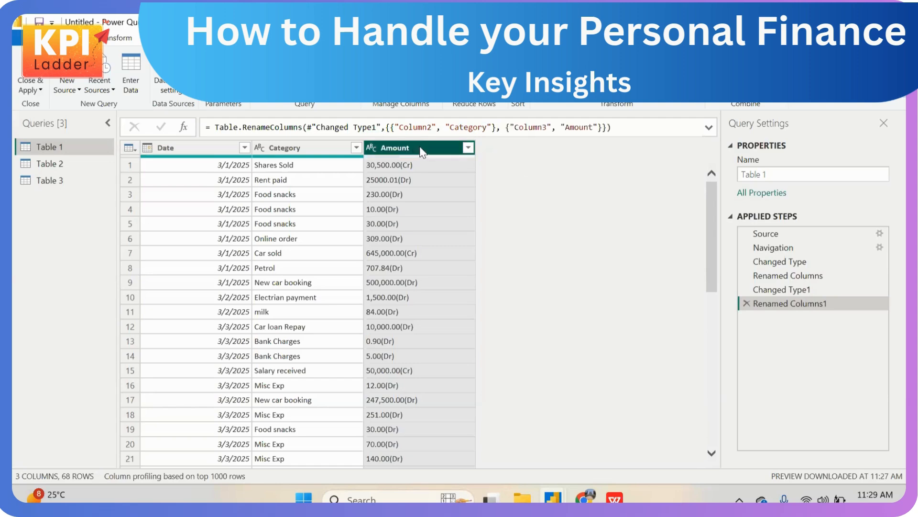
In Table 2, rename Column1 to Date and change its data type to Date
click(53, 163)
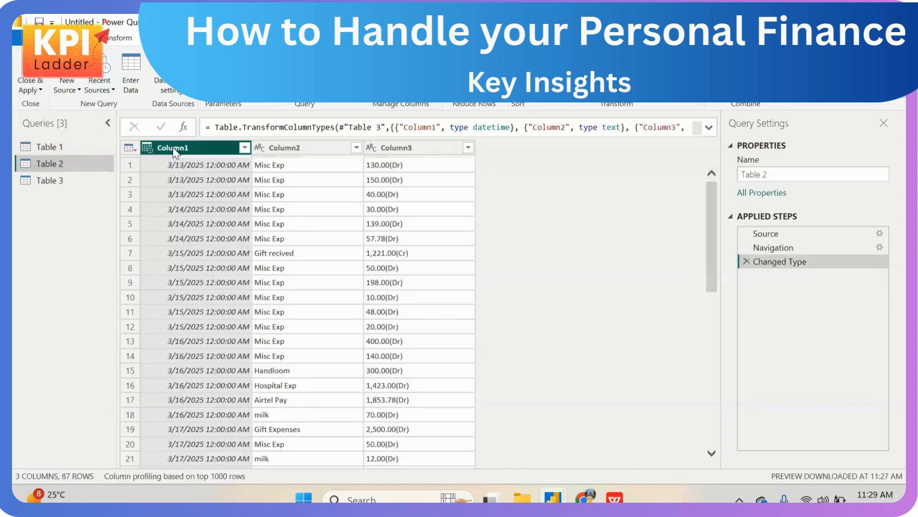
double_click(174, 147)
text(Date)
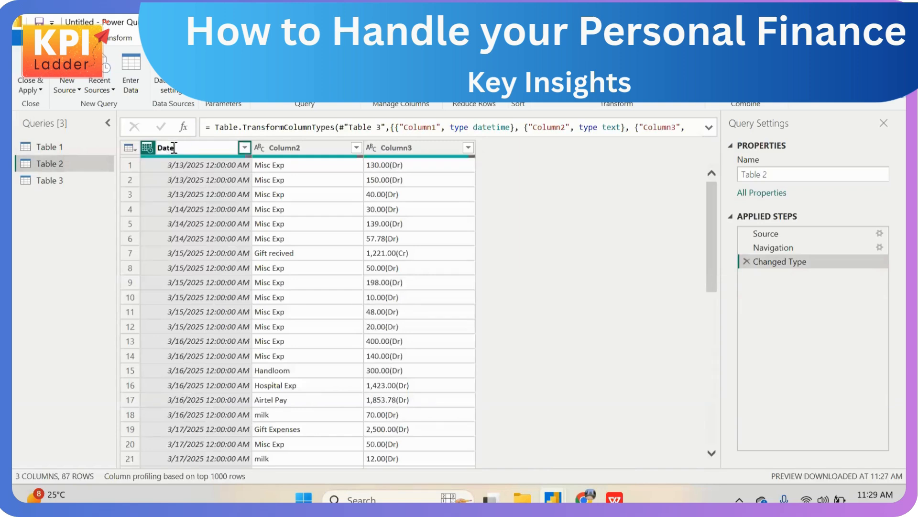
key(Return)
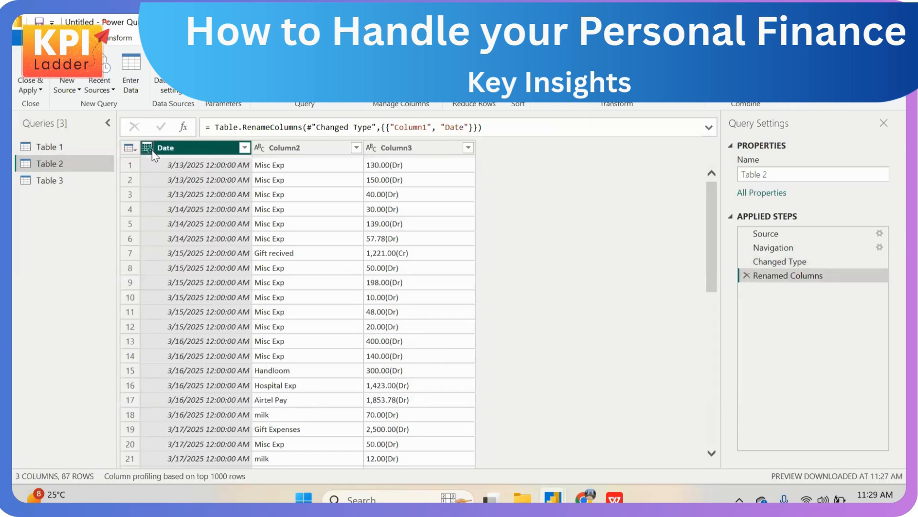
click(148, 149)
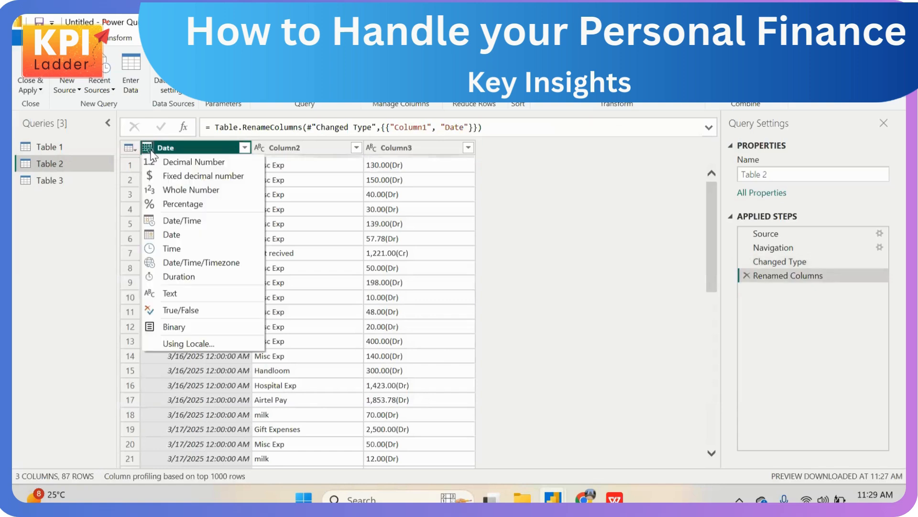
click(182, 239)
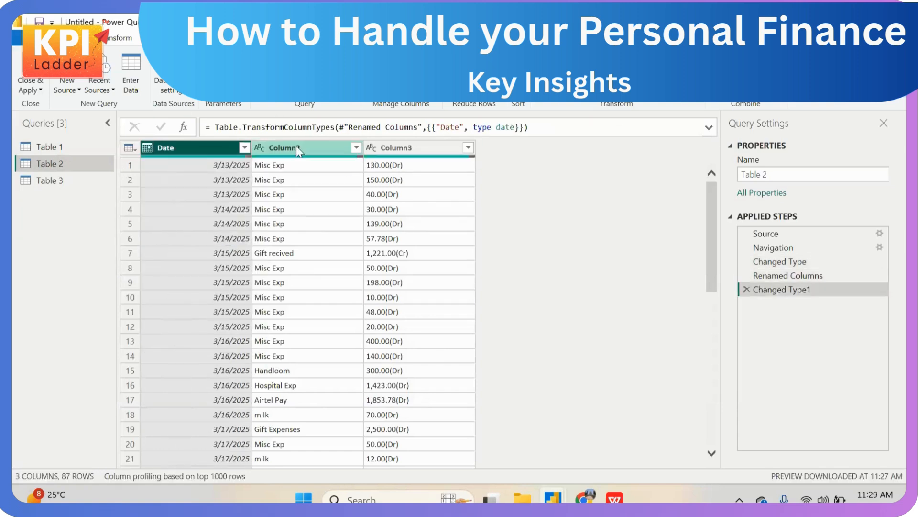
Rename Column2 of Table 2 to Category and Column3 to Amount
double_click(296, 145)
text(Category)
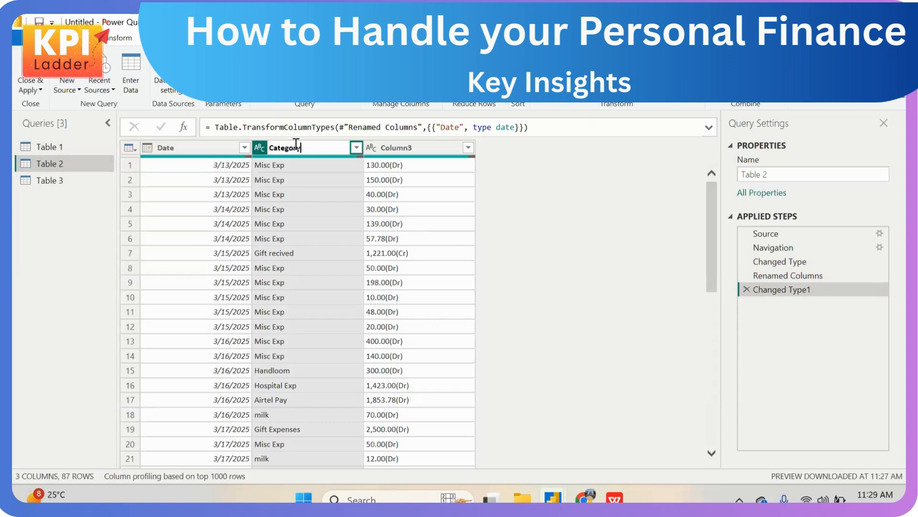
key(Return)
double_click(386, 149)
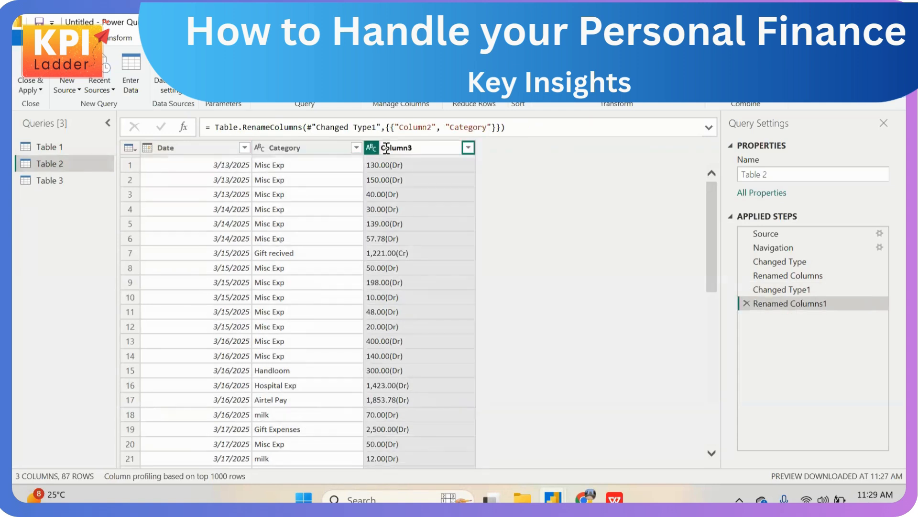
text(Amount)
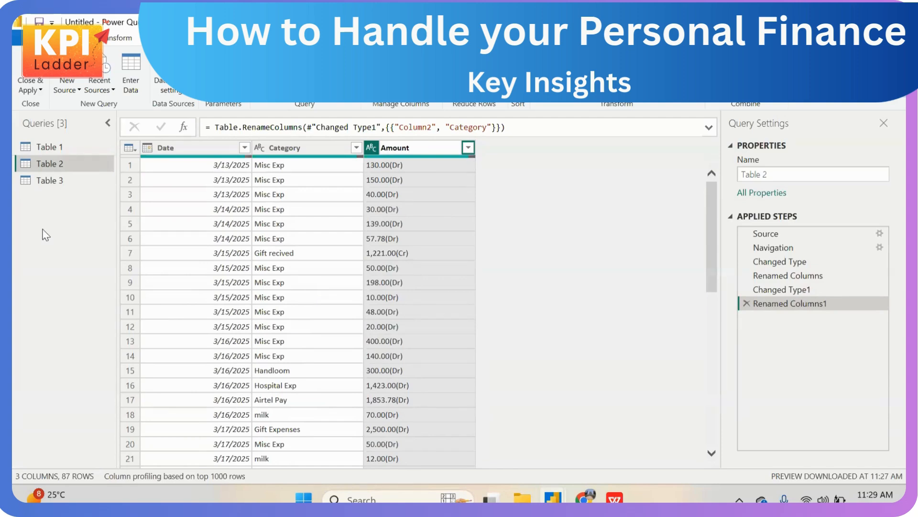
key(Return)
In Table 3, rename Column1 to Date and change its data type to Date
click(46, 181)
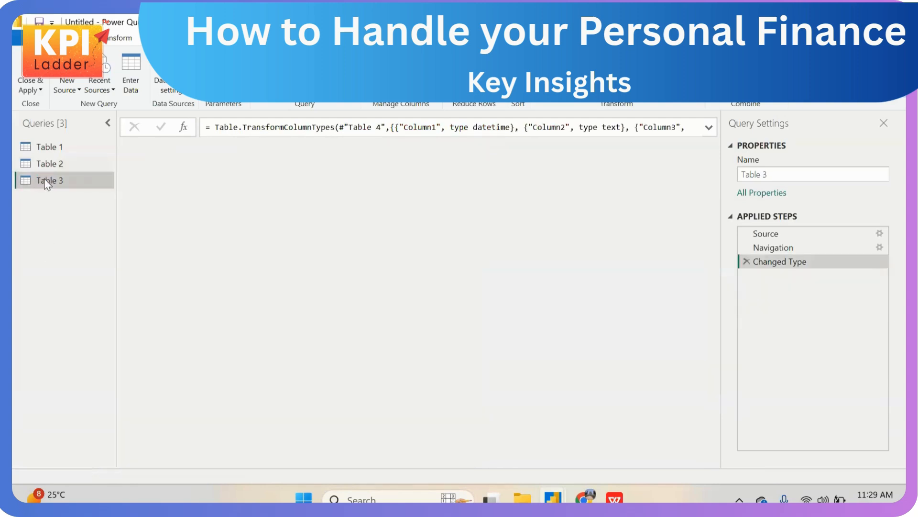
double_click(172, 148)
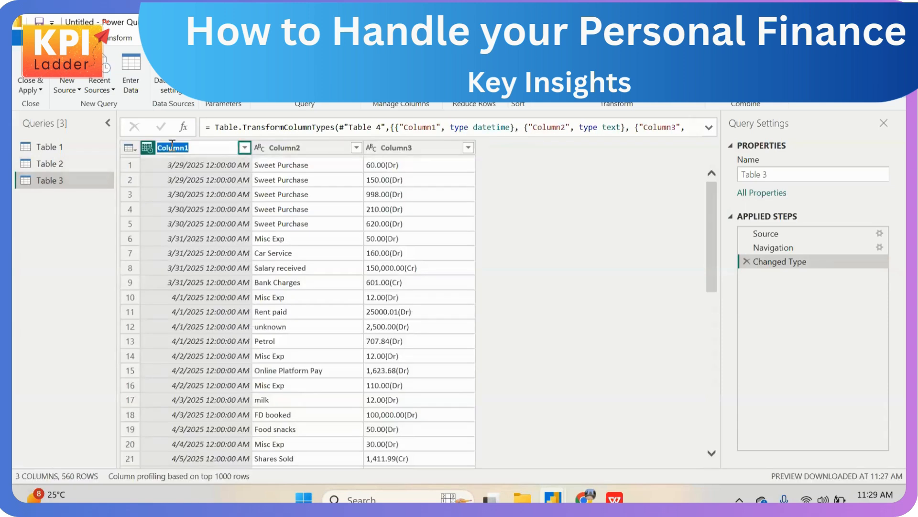
text(Date)
key(Return)
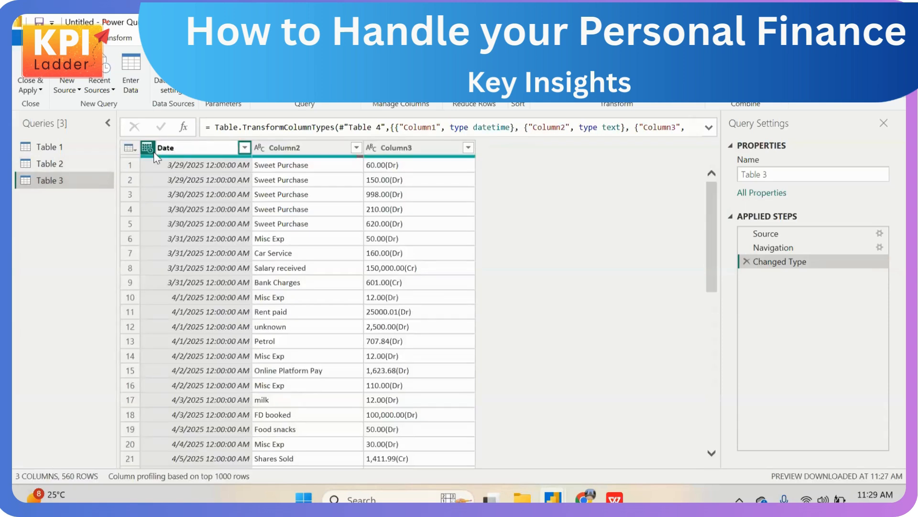
click(149, 149)
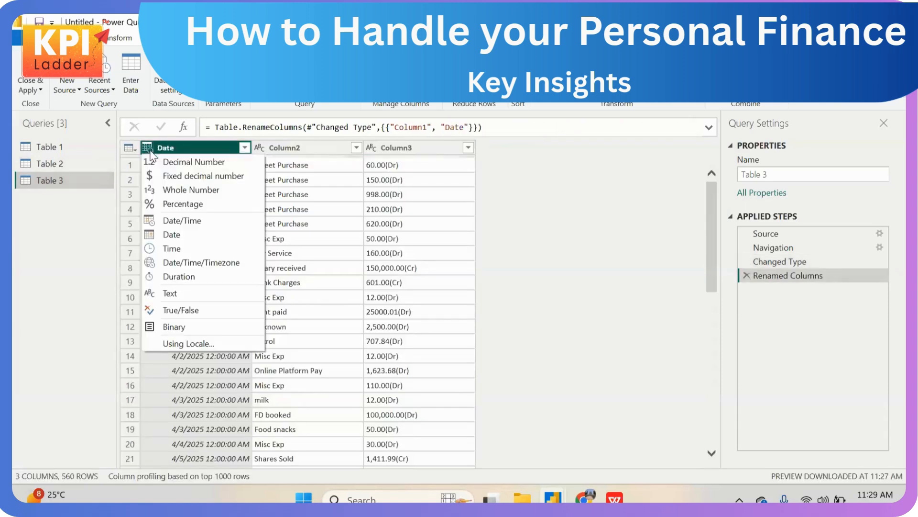
click(172, 235)
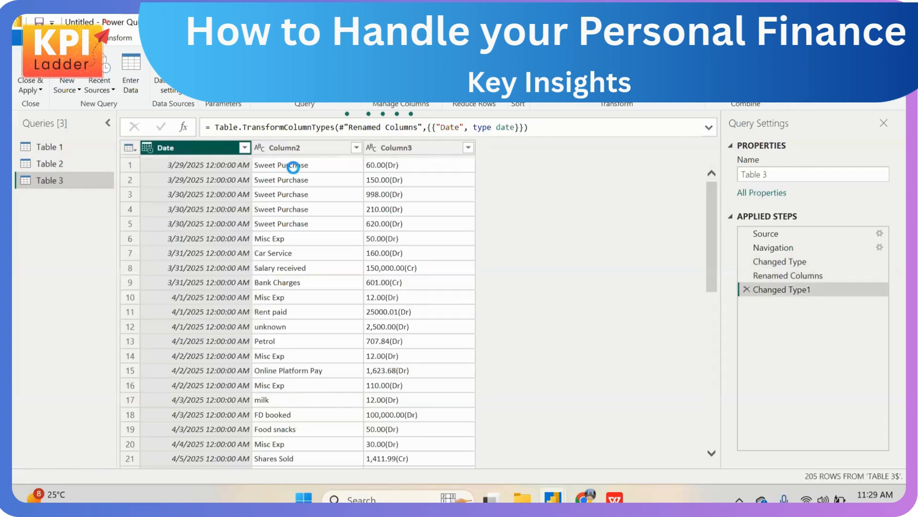
Rename Column2 of Table 3 to Category and Column3 to Amount
click(299, 146)
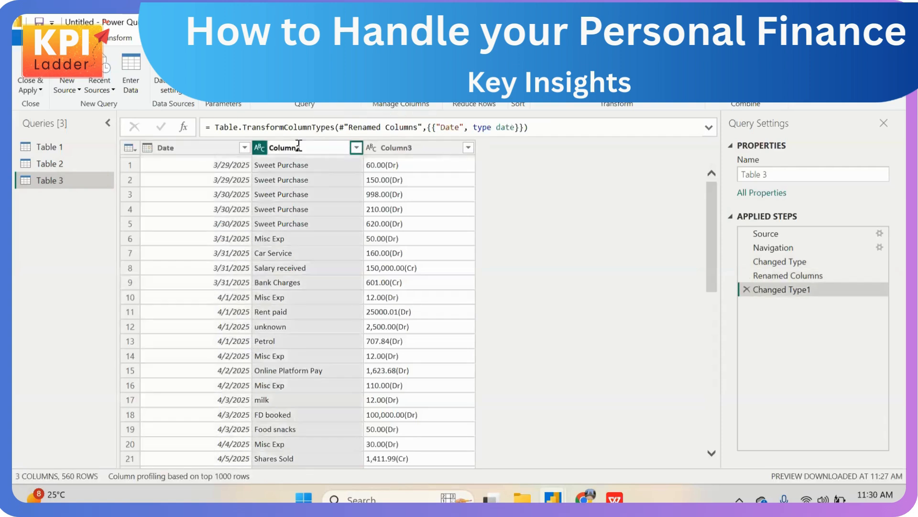
double_click(298, 146)
text(Category)
key(Return)
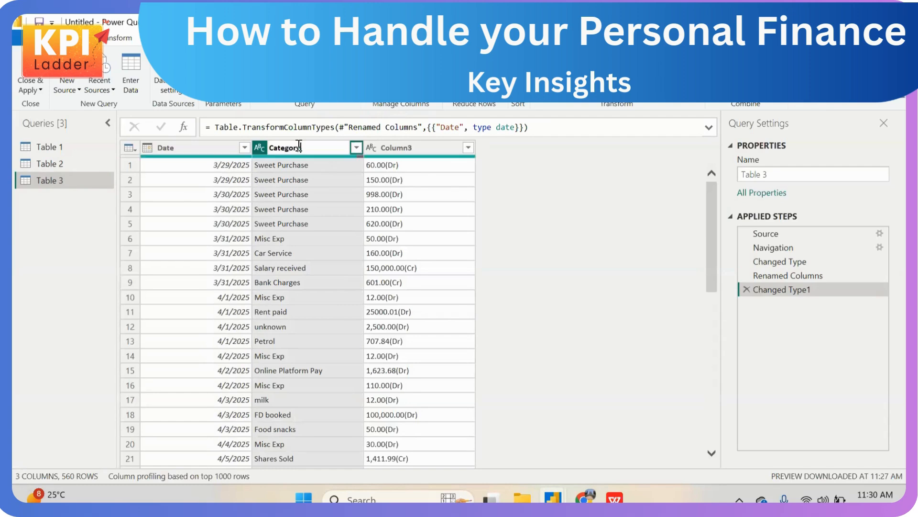
click(410, 145)
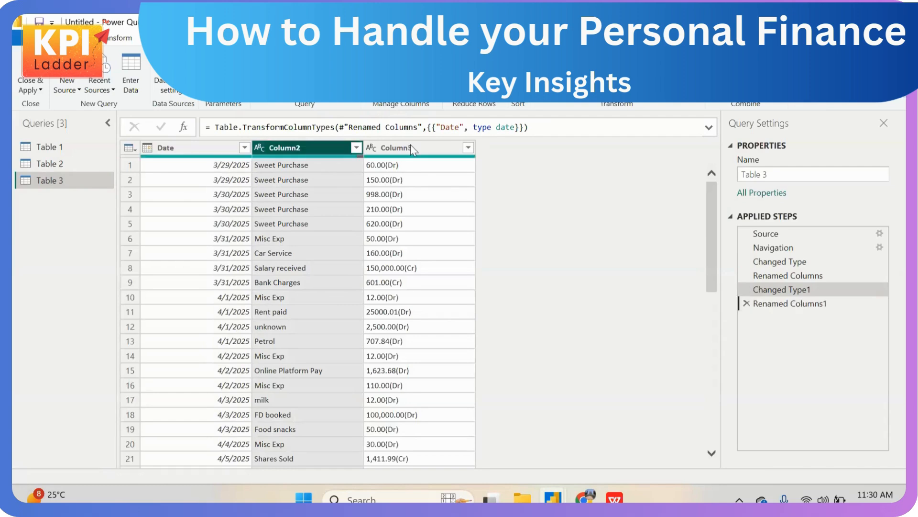
double_click(410, 146)
text(Amount)
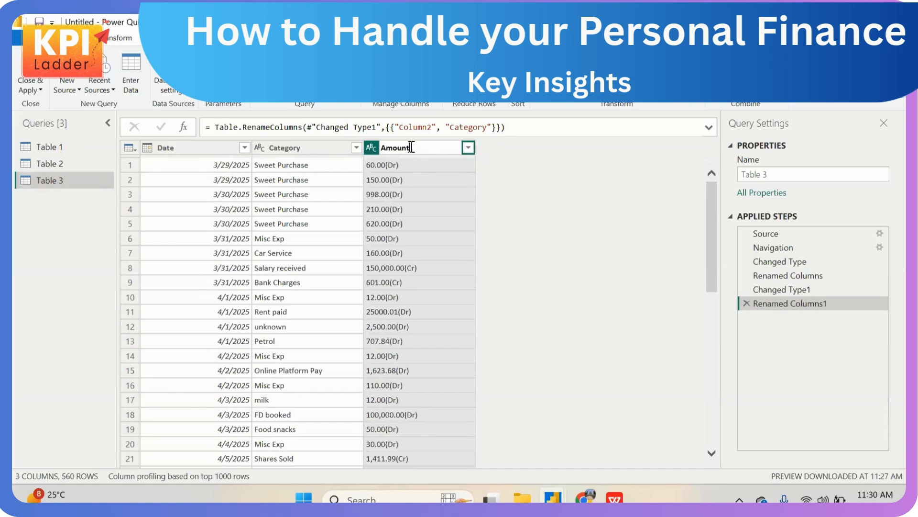
key(Return)
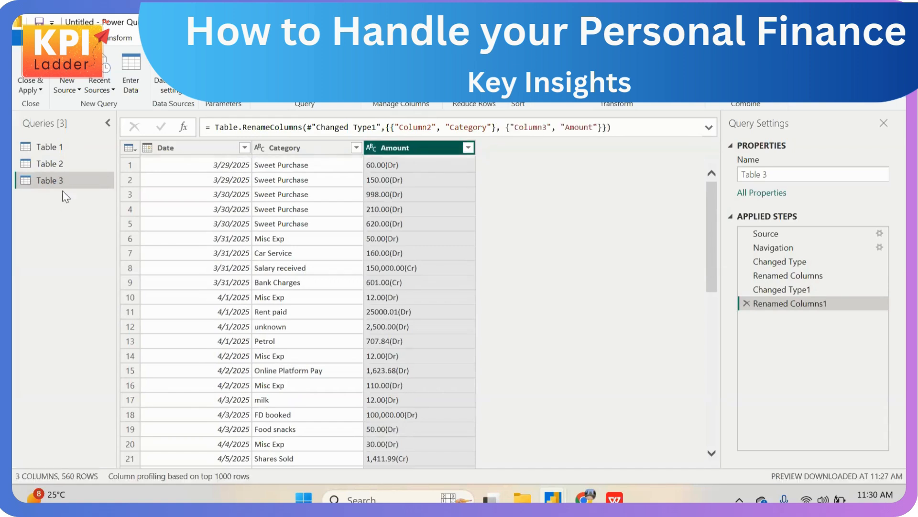
Review the column names and data in Table 1, Table 2 and Table 3 for consistency
click(58, 150)
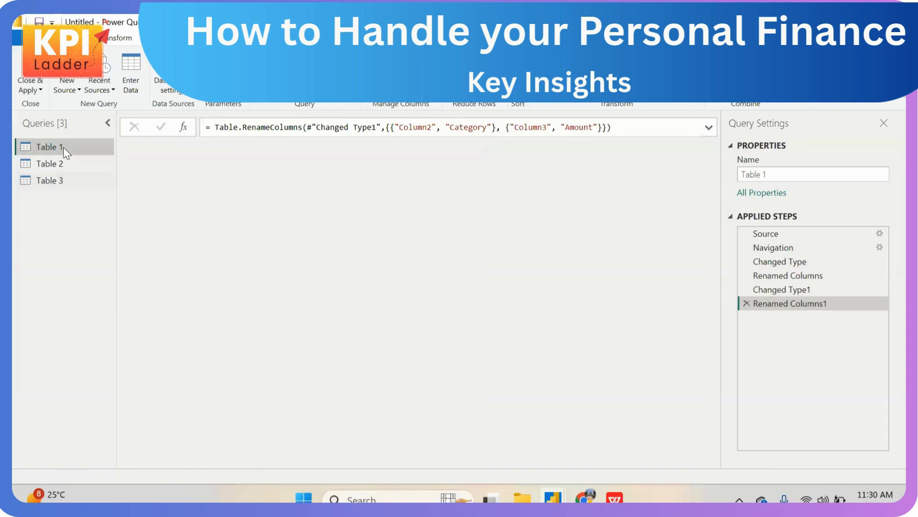
click(59, 163)
click(59, 179)
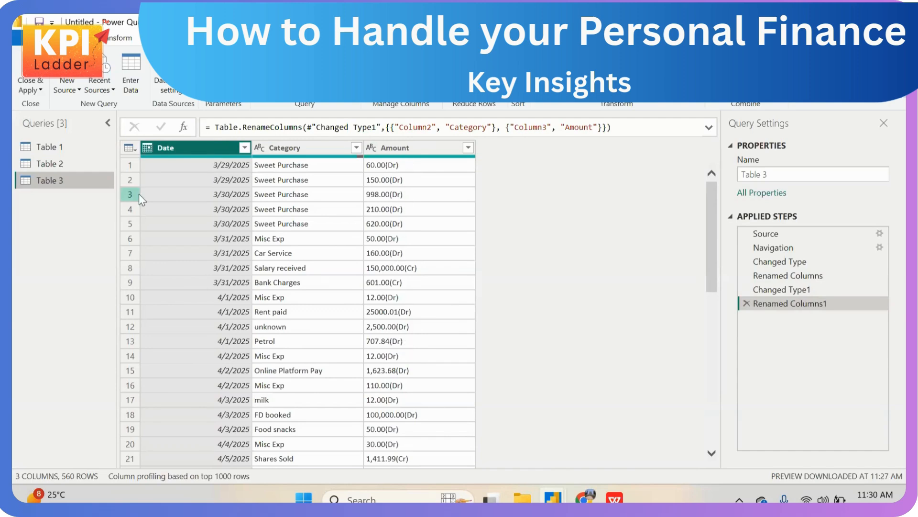
click(63, 147)
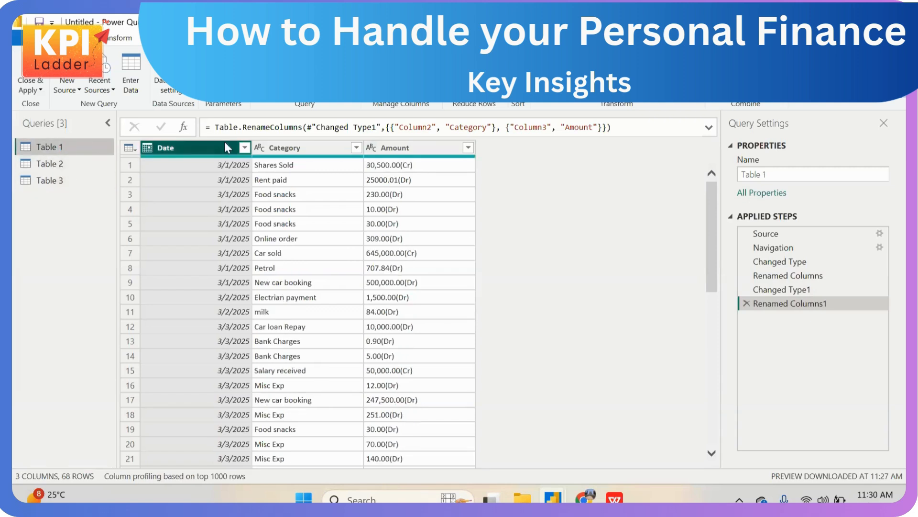
click(71, 163)
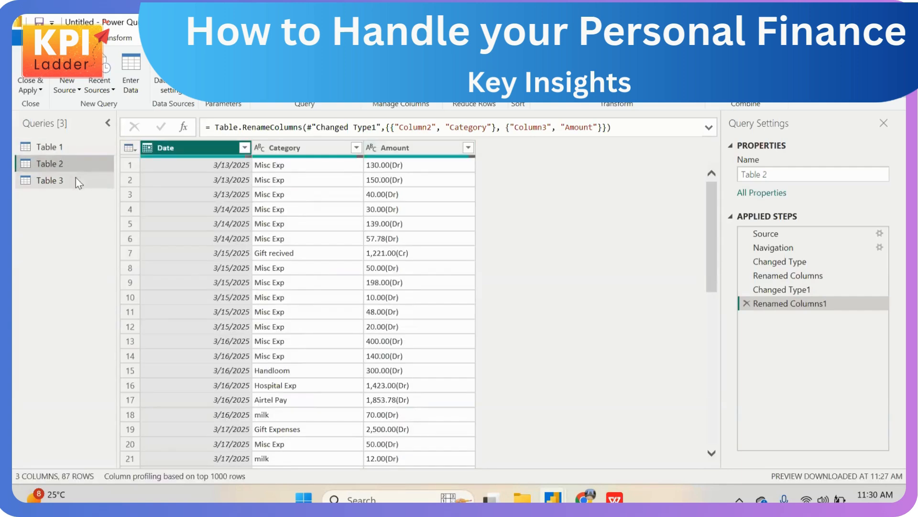
Append Table 1, Table 2 and Table 3 into a new query using the three or more tables option
click(73, 152)
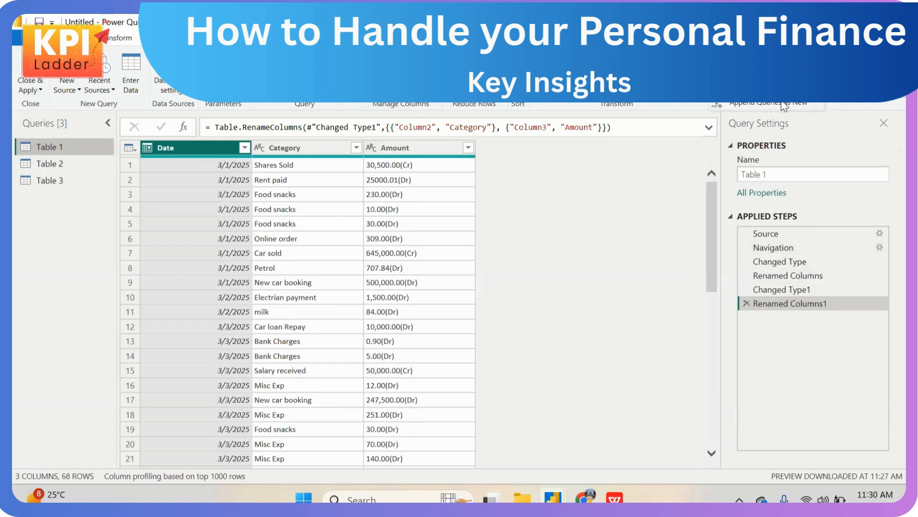
click(782, 103)
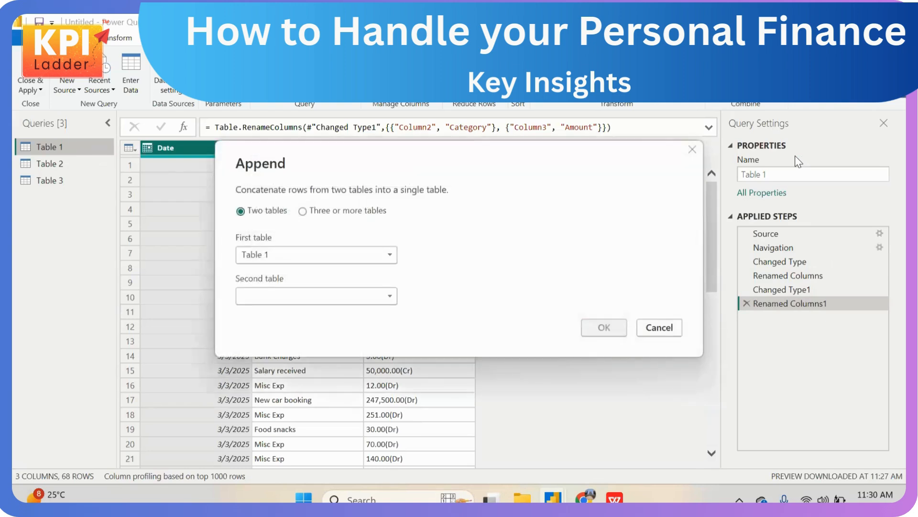
click(302, 211)
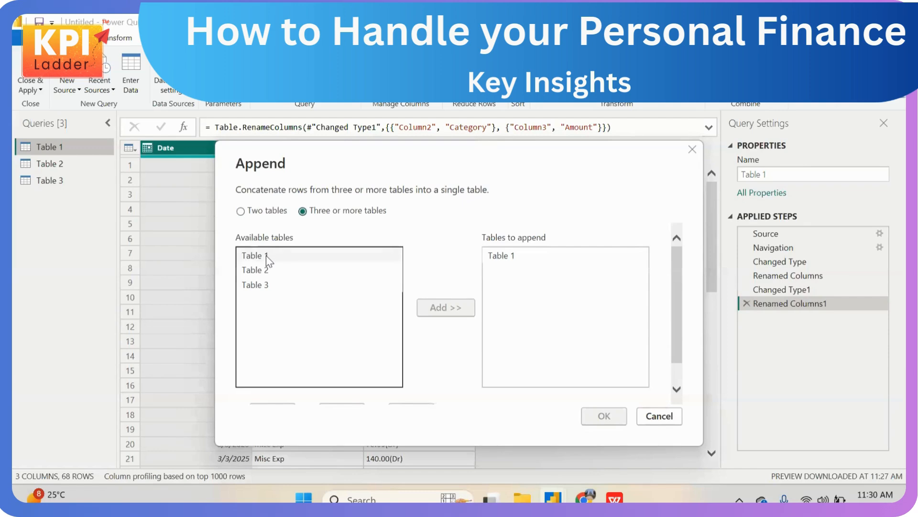
click(277, 270)
click(438, 306)
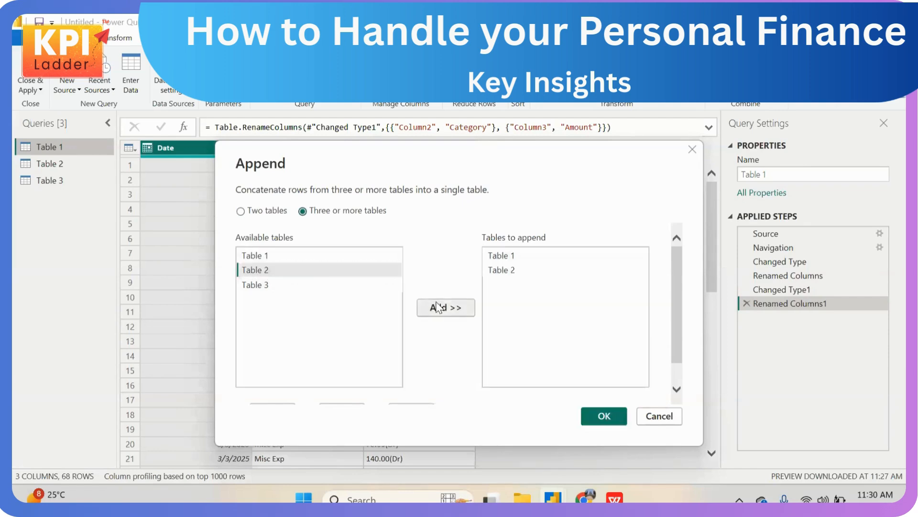
click(280, 285)
click(449, 307)
click(604, 416)
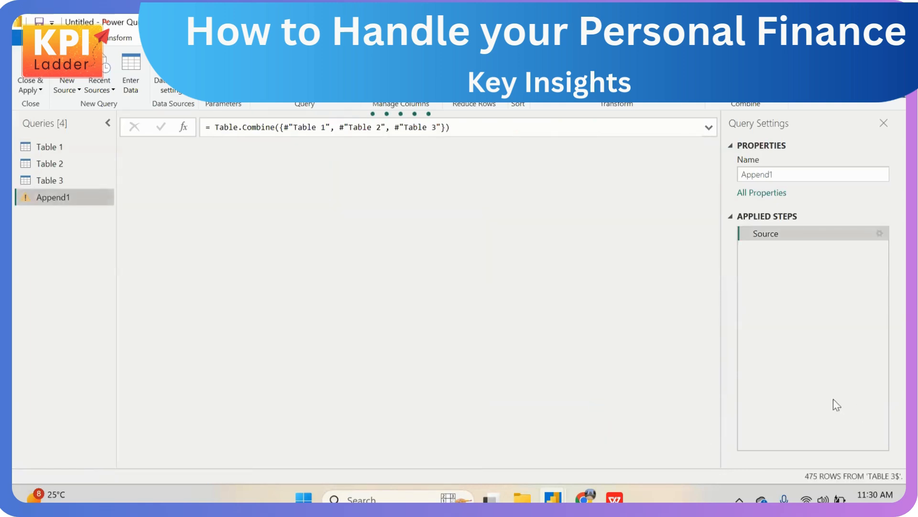
Rename the appended query as Expenses
click(815, 174)
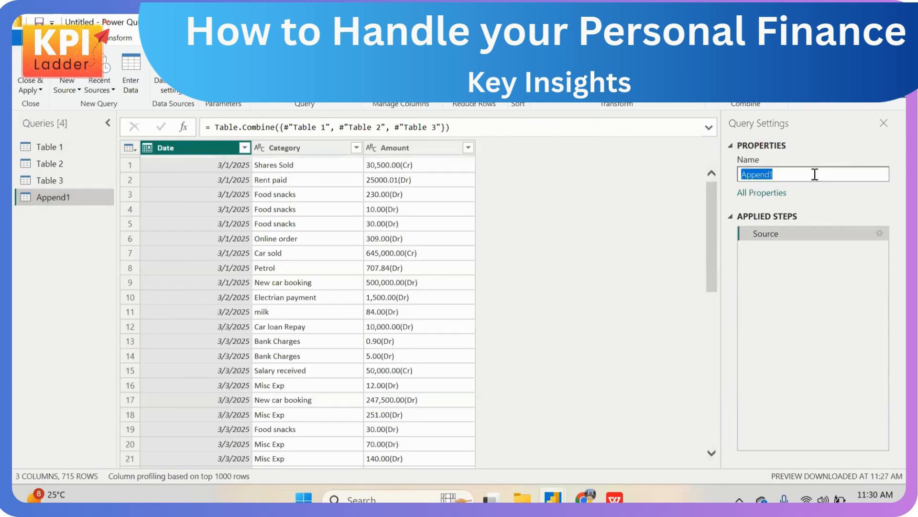
text(Expenses)
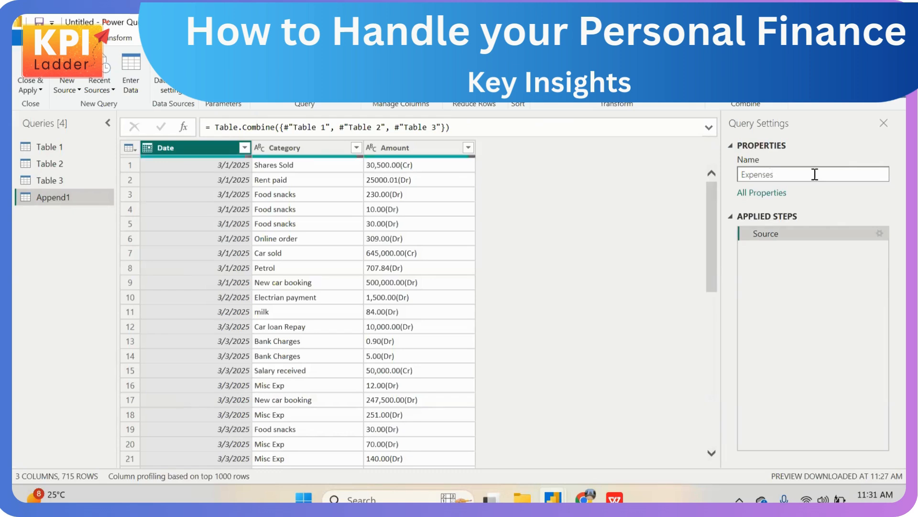
key(Return)
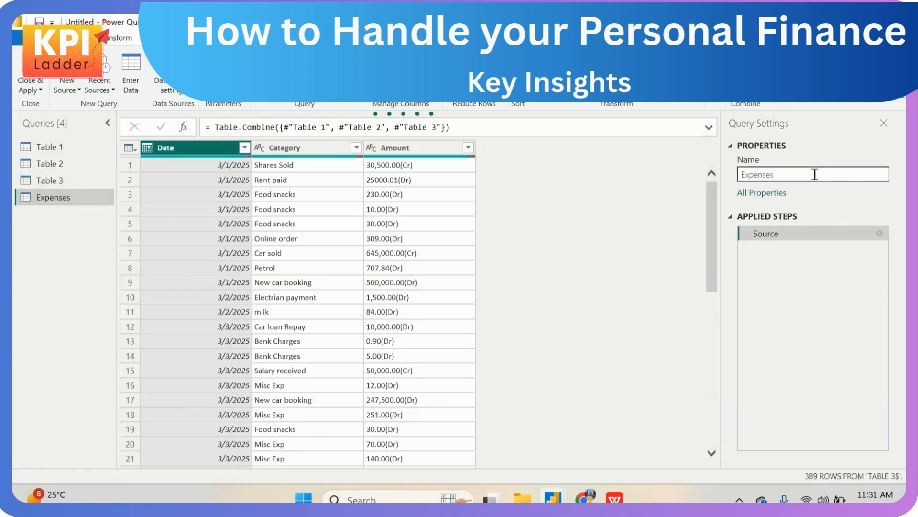
Disable loading for the source queries Table 1, Table 2 and Table 3
right_click(77, 148)
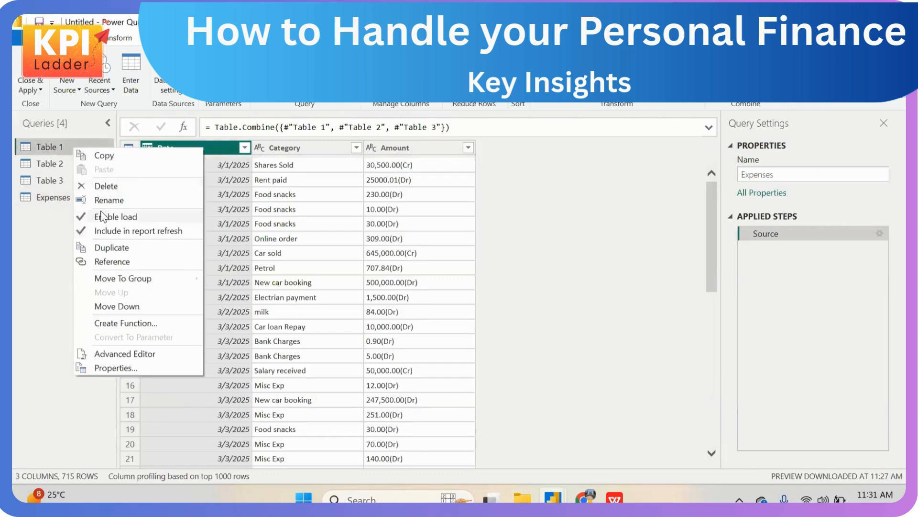
click(102, 216)
right_click(72, 163)
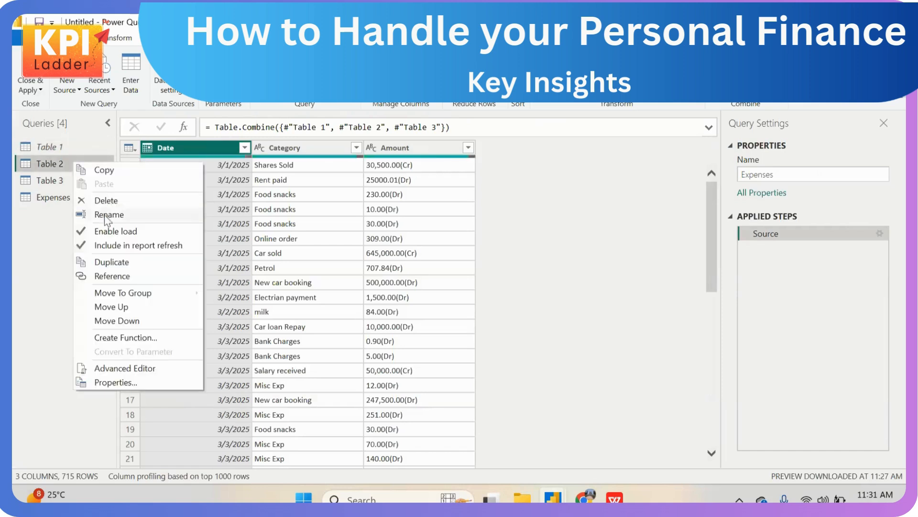
click(104, 232)
right_click(63, 180)
click(104, 247)
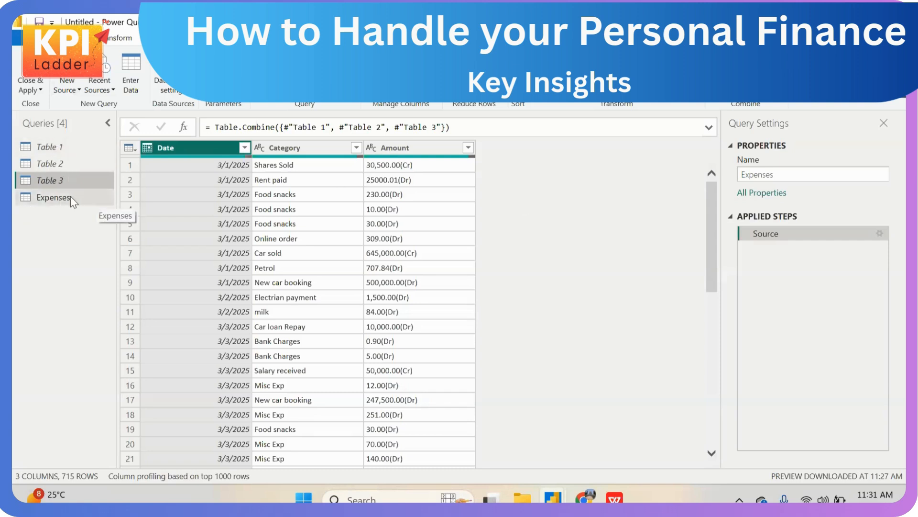
Examine the combined rows of the Expenses query, especially the Cr and Dr suffixes in the Amount column
scroll(503, 330, down, 1)
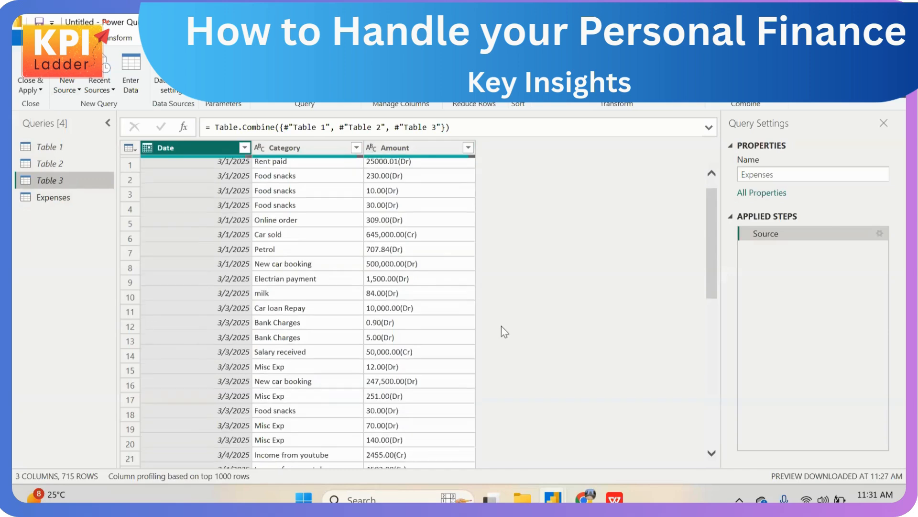
scroll(501, 328, down, 6)
click(102, 201)
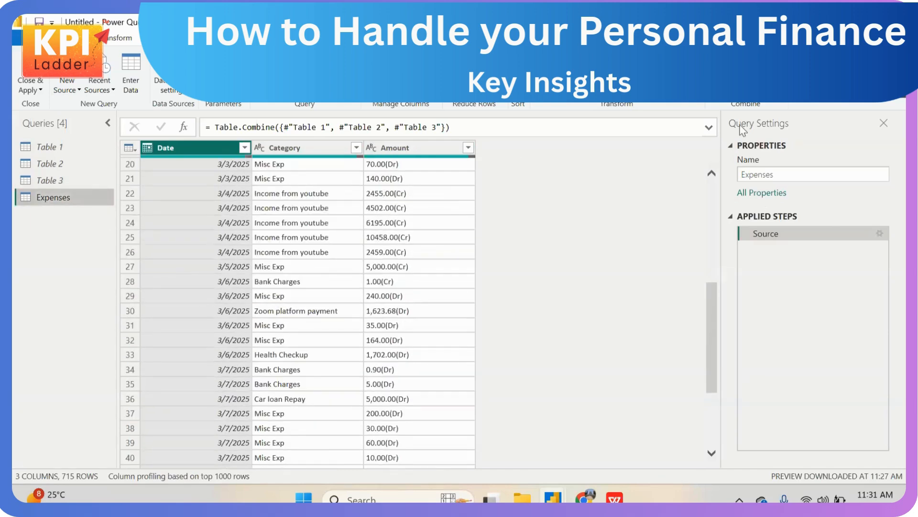
scroll(428, 321, down, 19)
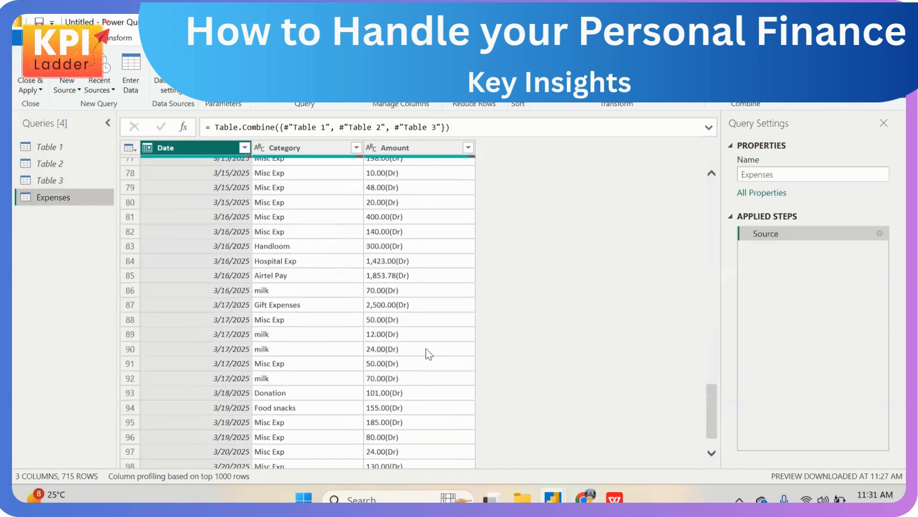
scroll(426, 354, up, 13)
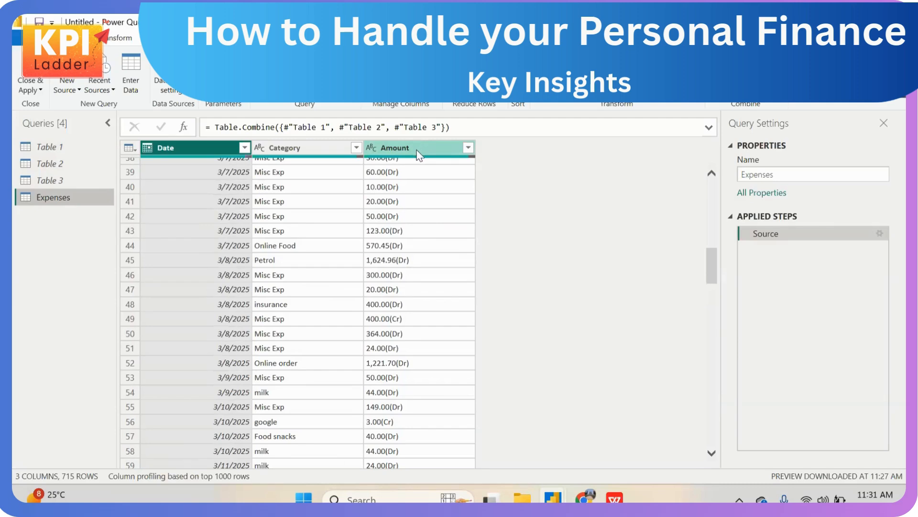
scroll(430, 188, up, 7)
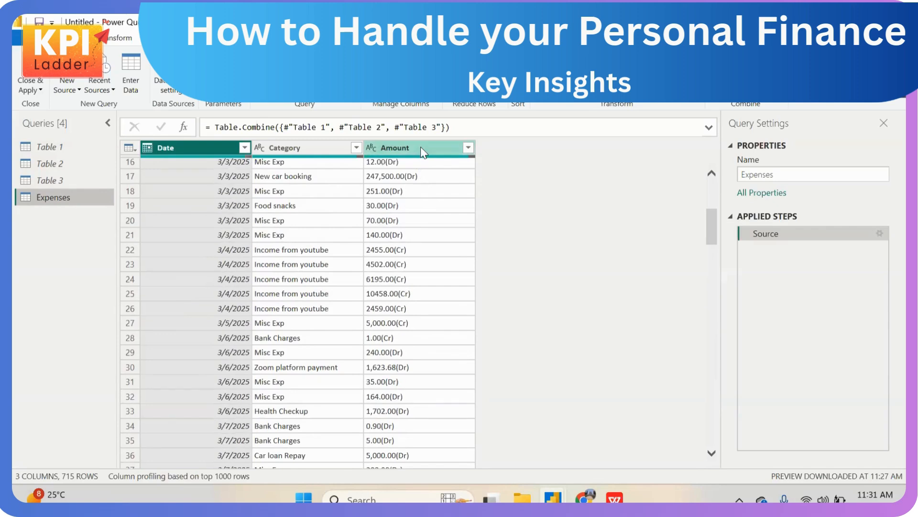
scroll(432, 193, up, 5)
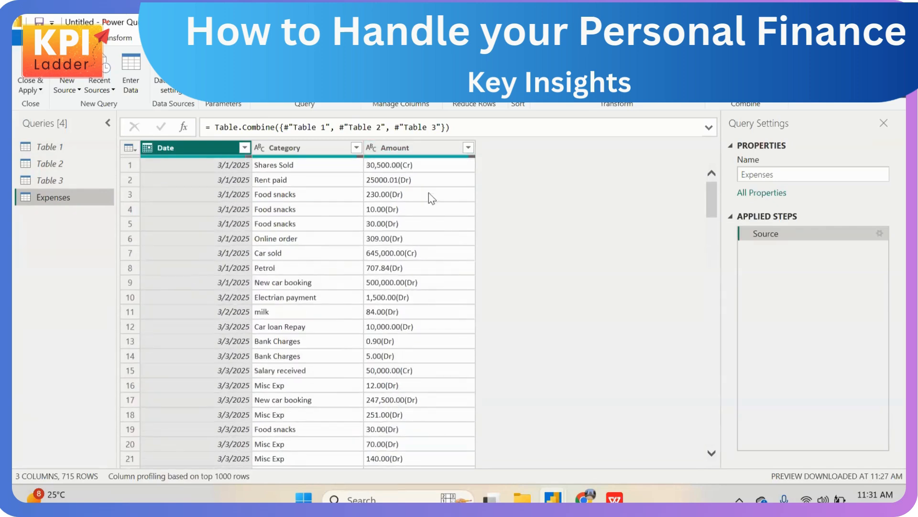
scroll(429, 193, down, 7)
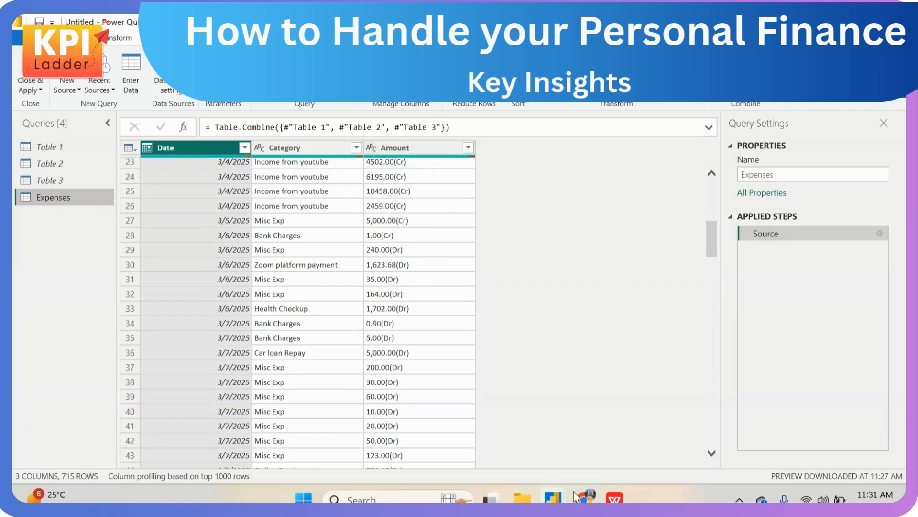
Split the Amount column of Expenses at each occurrence of the custom delimiter "("
click(427, 148)
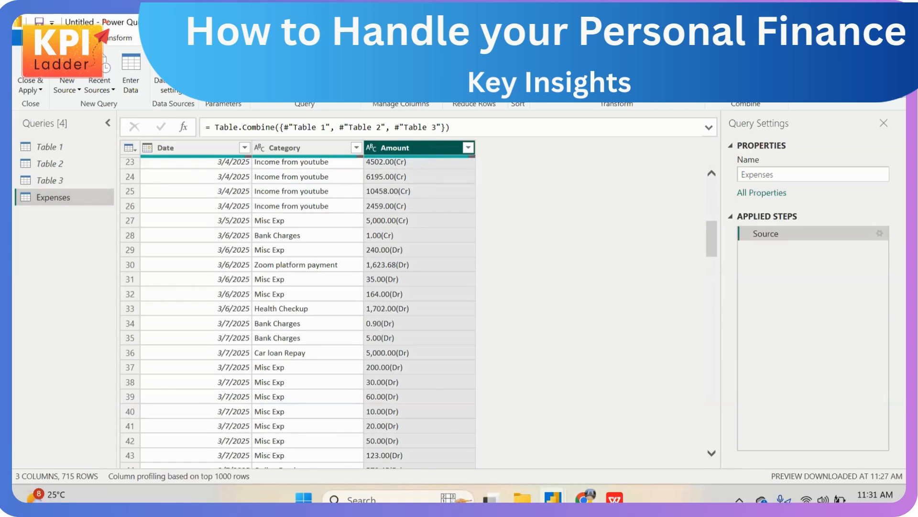
click(547, 82)
click(573, 104)
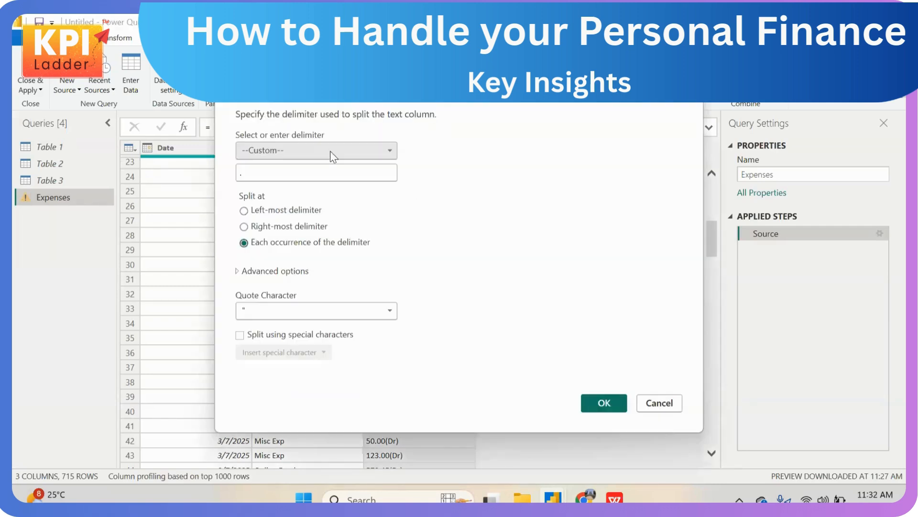
click(330, 151)
click(332, 146)
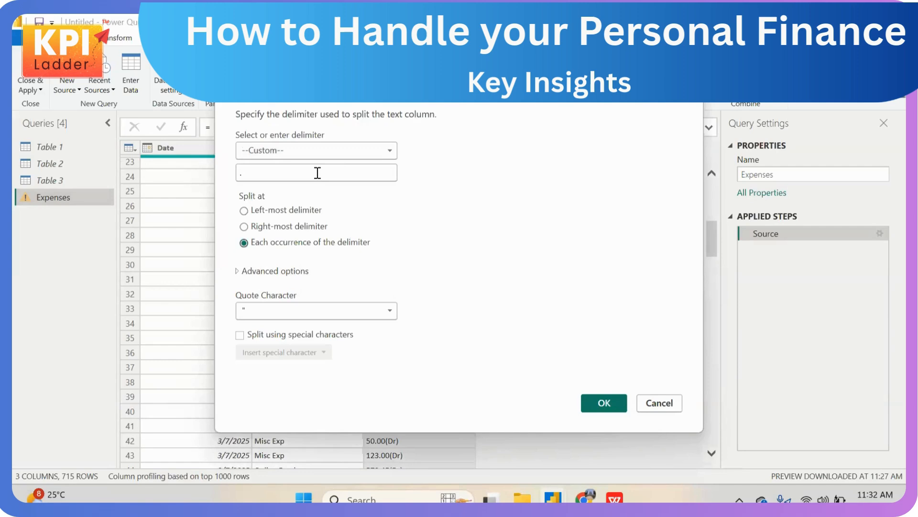
click(317, 173)
key(BackSpace)
text(()
click(604, 403)
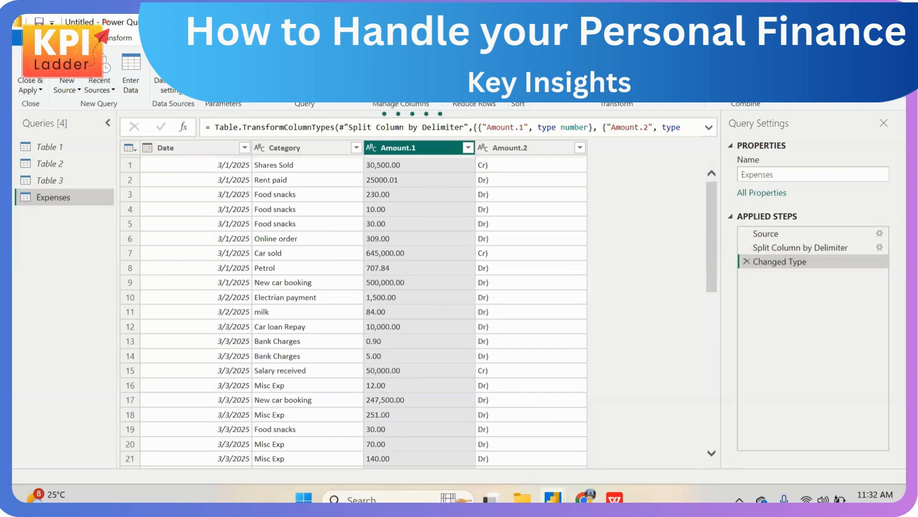
click(506, 407)
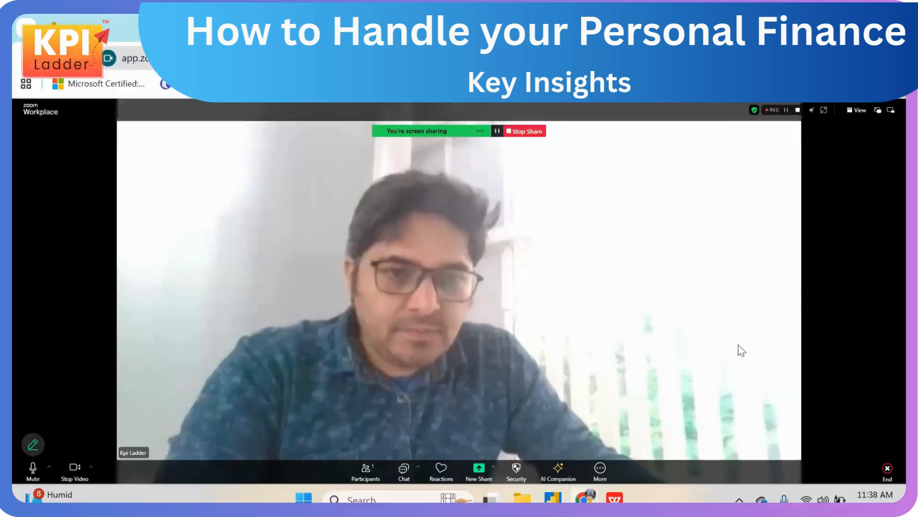
Switch back to the Power Query Editor and replace ")" with nothing in the Amount.2 column
mouse_move(553, 498)
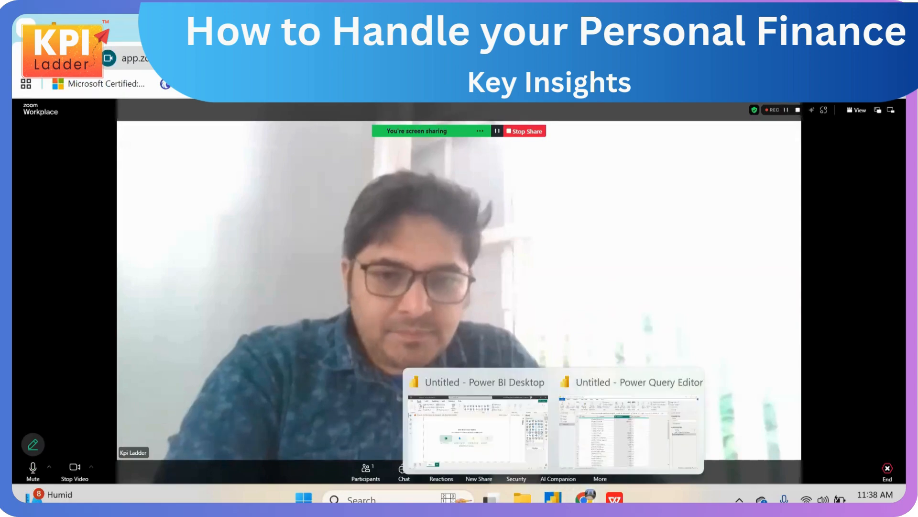
click(606, 448)
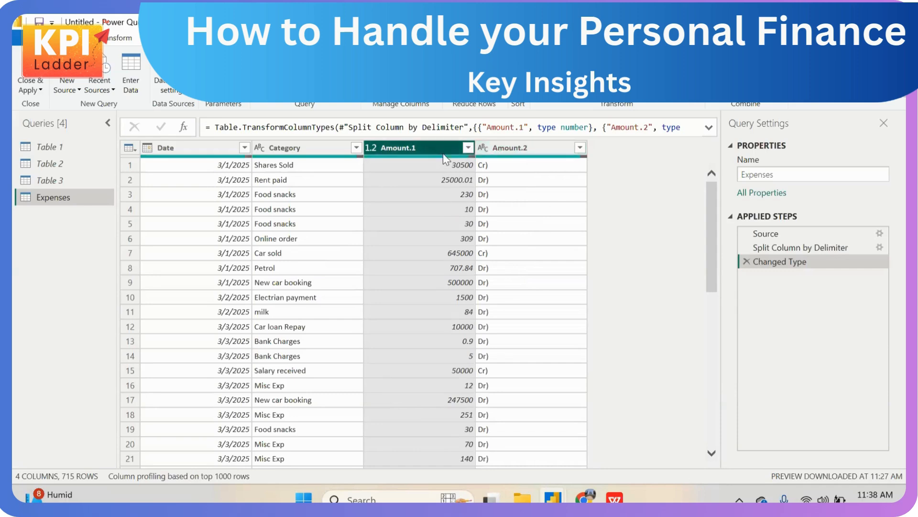
right_click(512, 144)
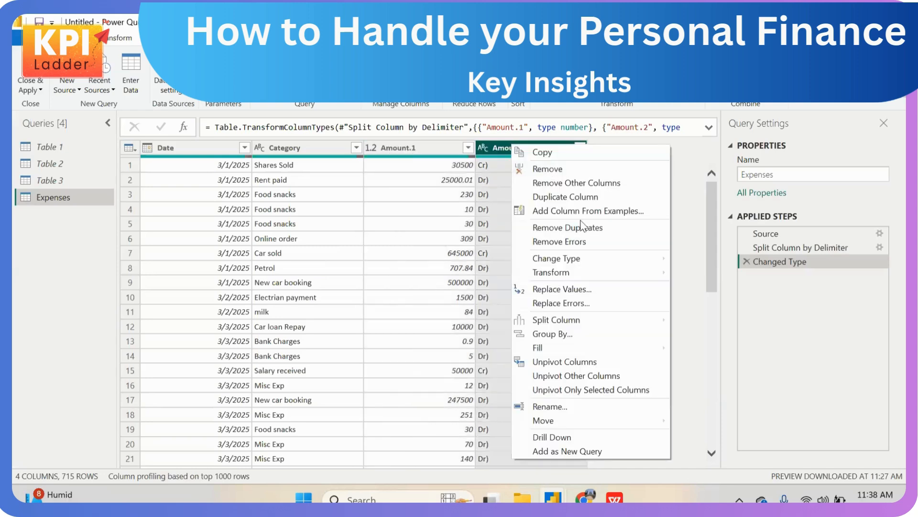
click(588, 289)
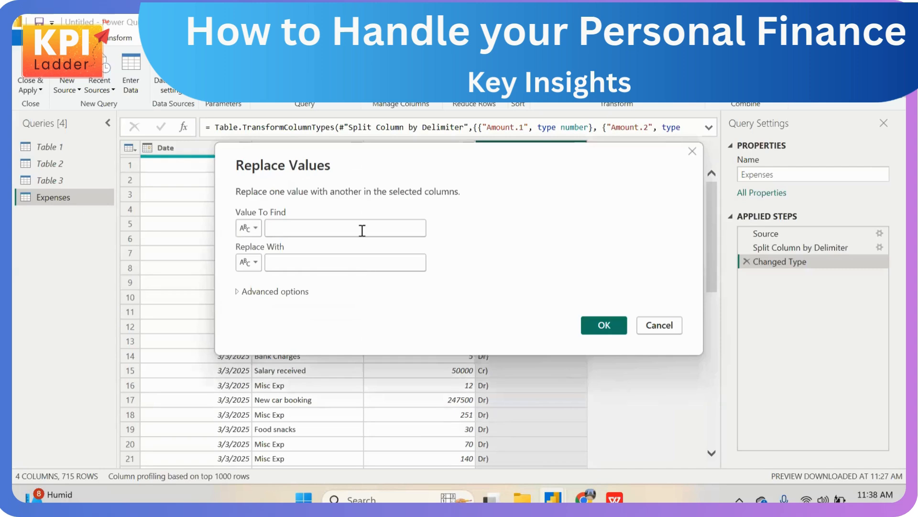
click(361, 230)
text())
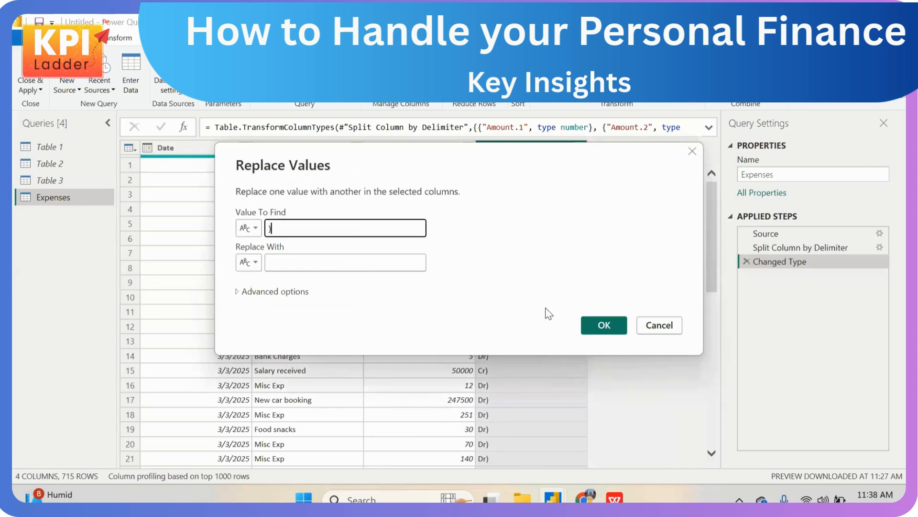
click(604, 325)
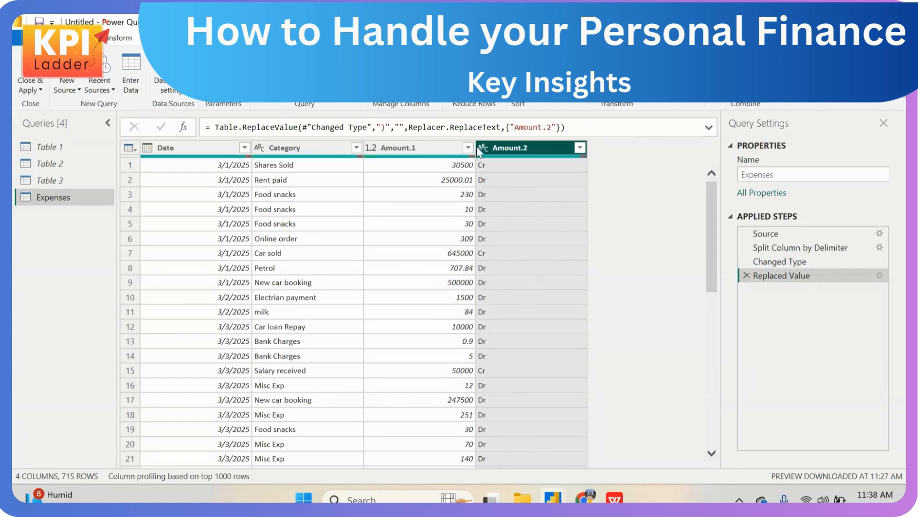
Rename the Amount.2 column to Type and the Amount.1 column to Amount
double_click(507, 149)
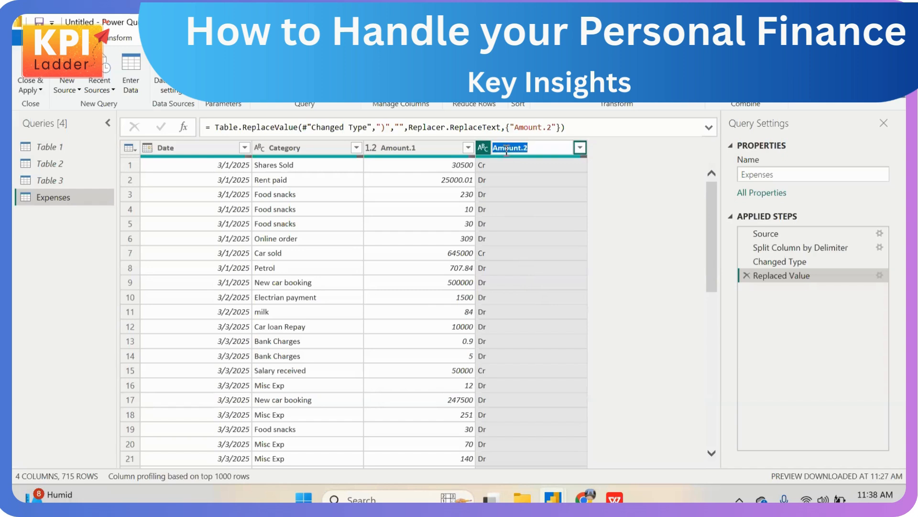
text(Type)
key(Return)
double_click(423, 147)
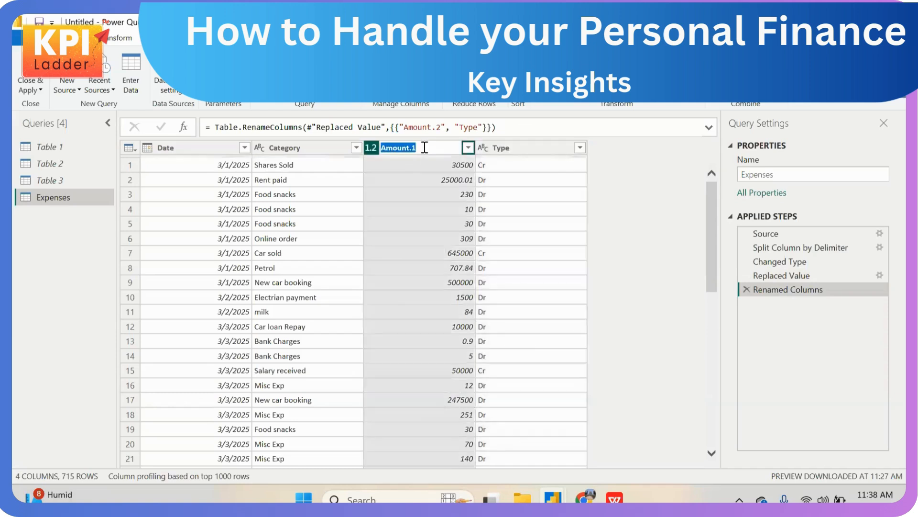
key(BackSpace)
key(BackSpace)
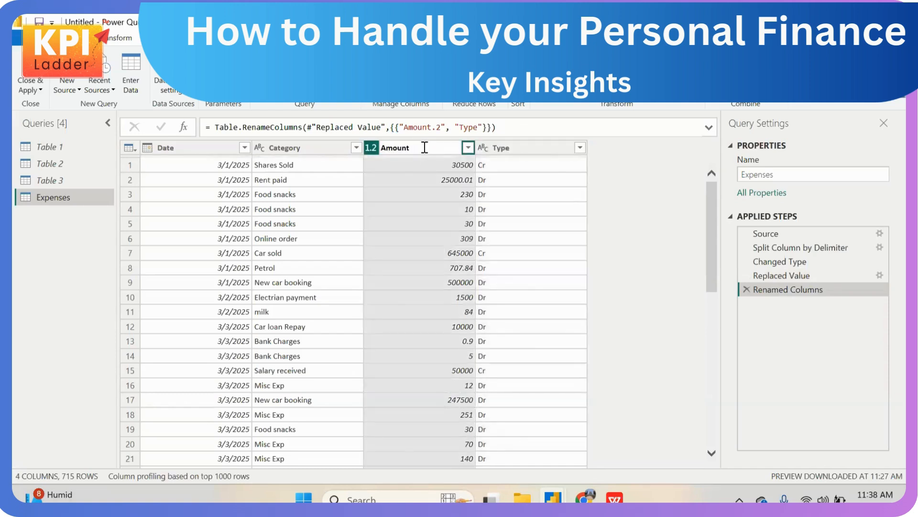
key(Return)
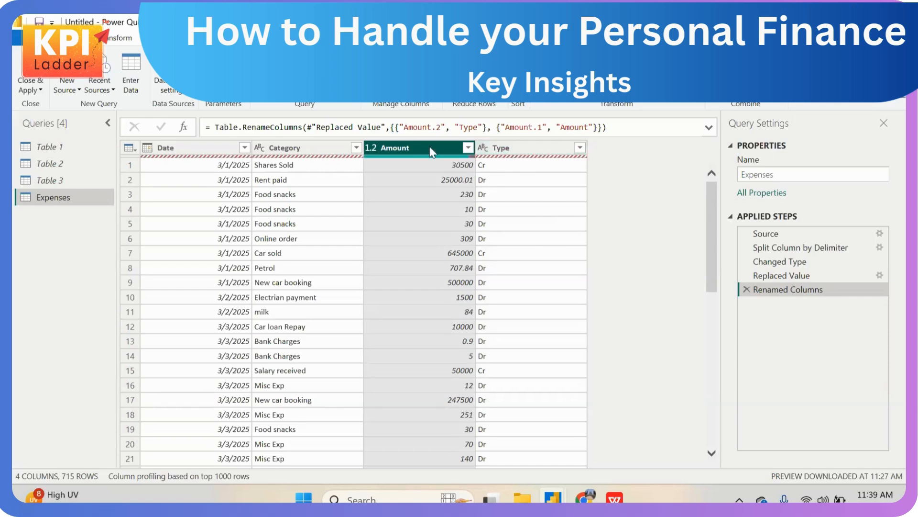
Start a conditional column named Debit Amount in Expenses with the condition that Type equals Dr
click(166, 38)
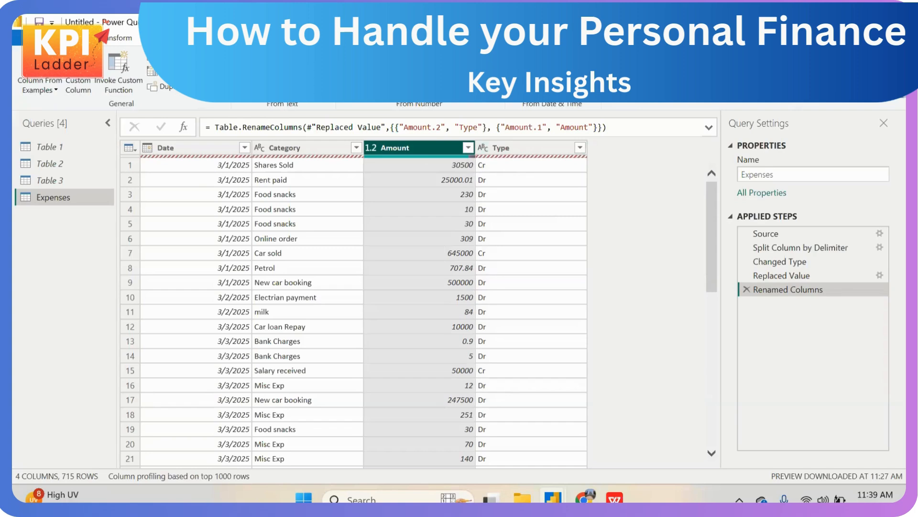
click(188, 55)
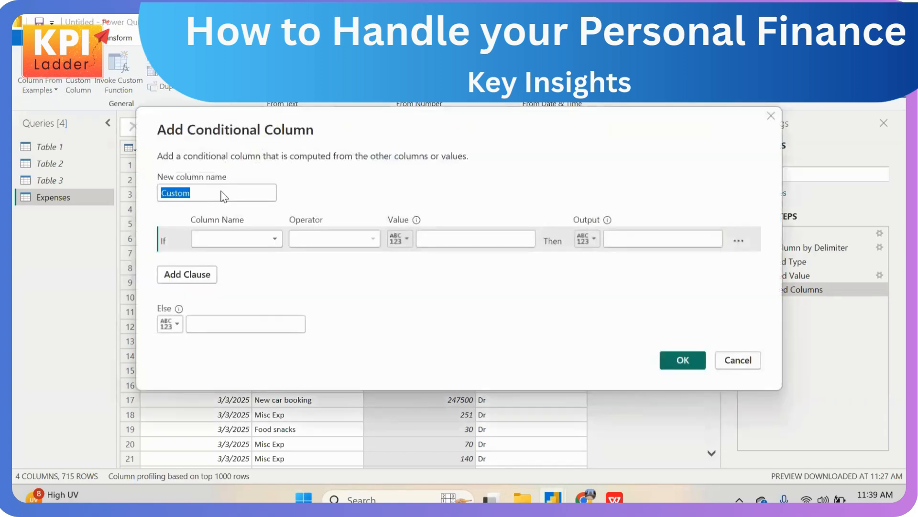
text(Debit A)
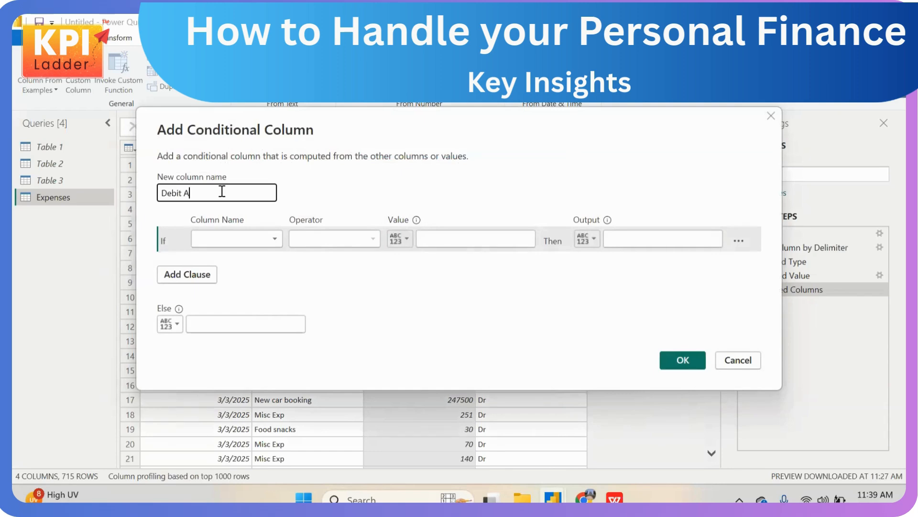
text(mount)
click(253, 238)
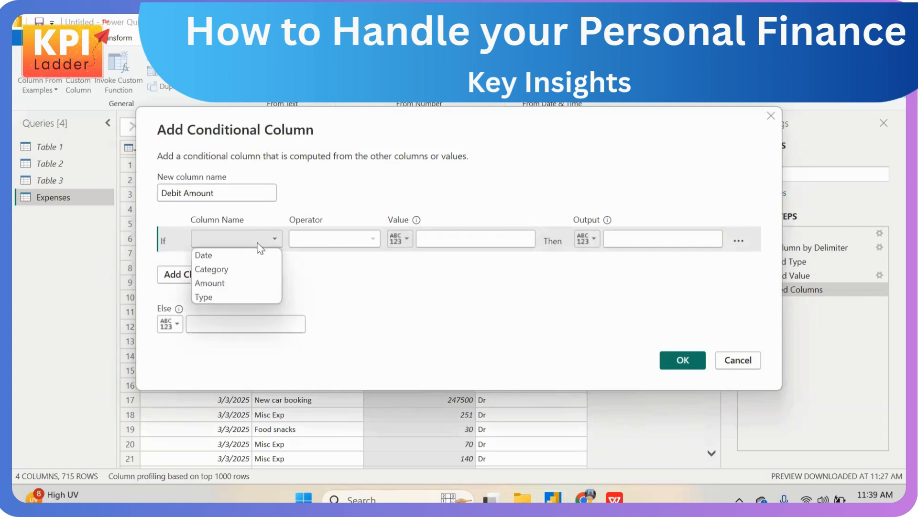
click(244, 295)
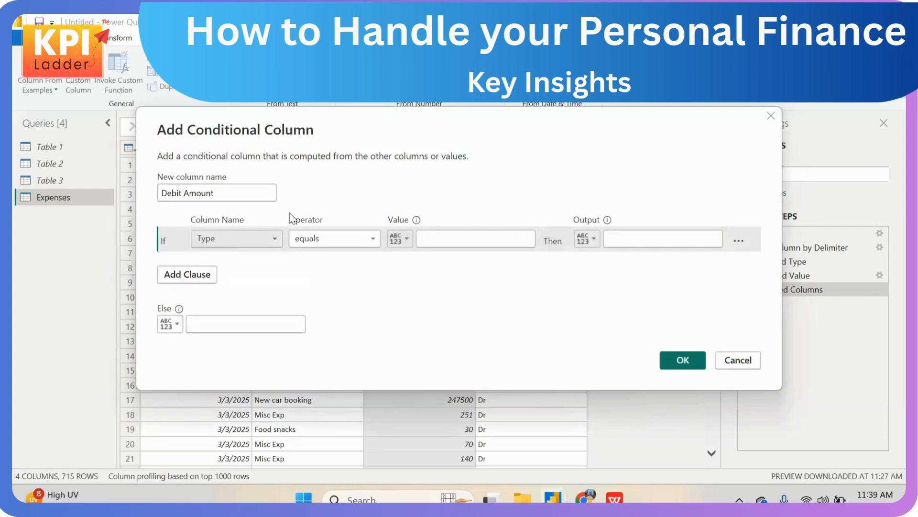
click(445, 241)
text(Dr)
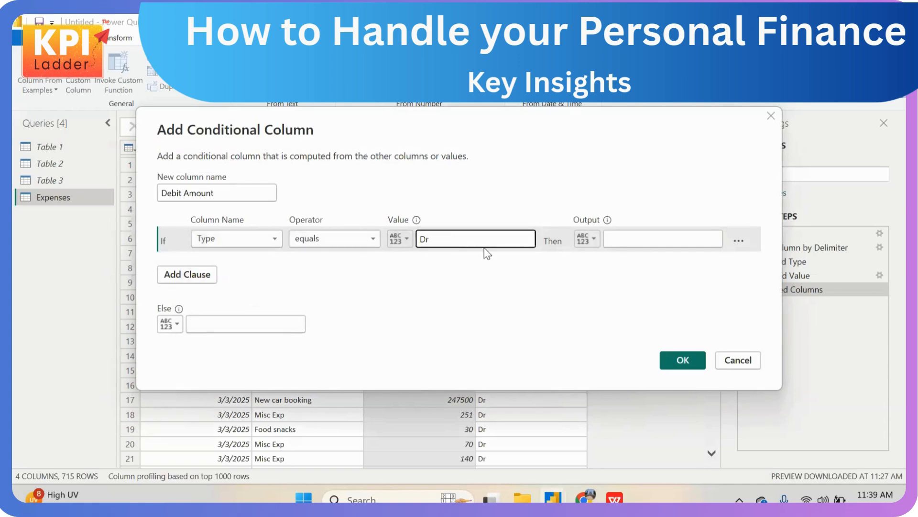
Make the Debit Amount condition return the Amount column, otherwise 0, and create the column
click(593, 239)
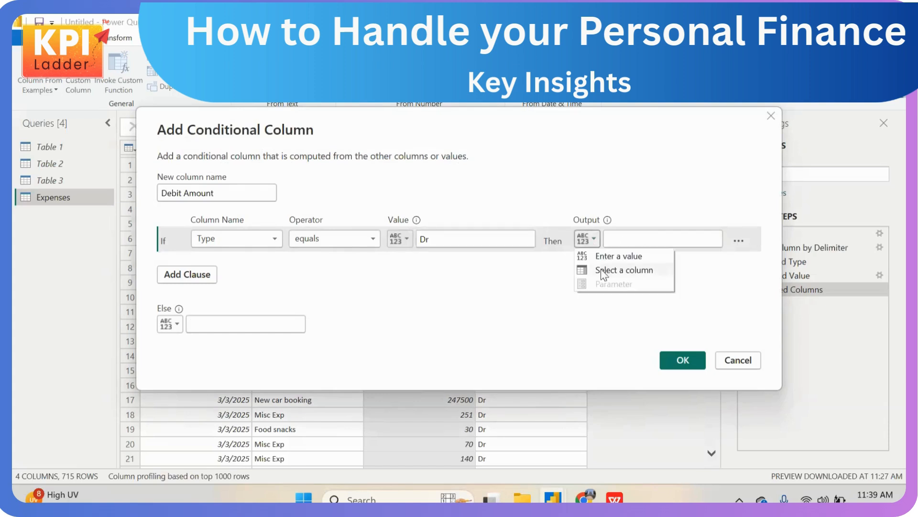
click(617, 270)
click(650, 238)
click(594, 239)
click(617, 269)
click(621, 238)
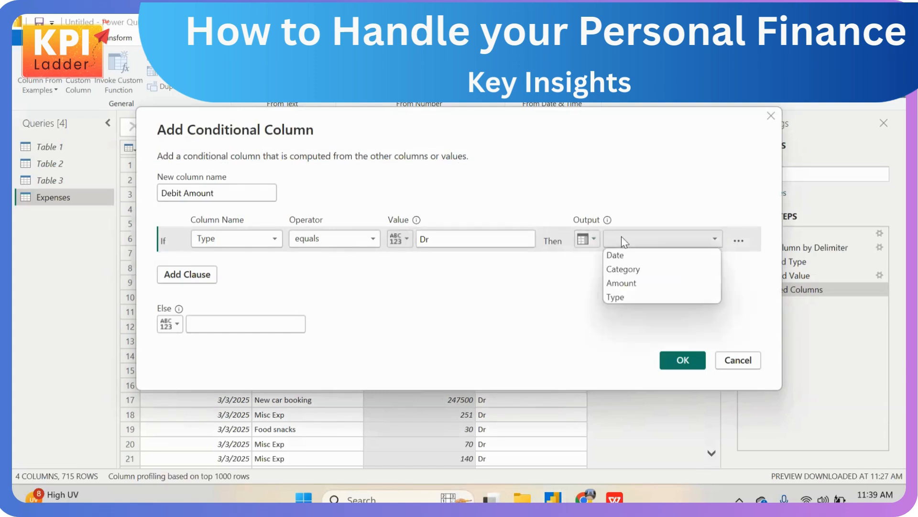
click(630, 283)
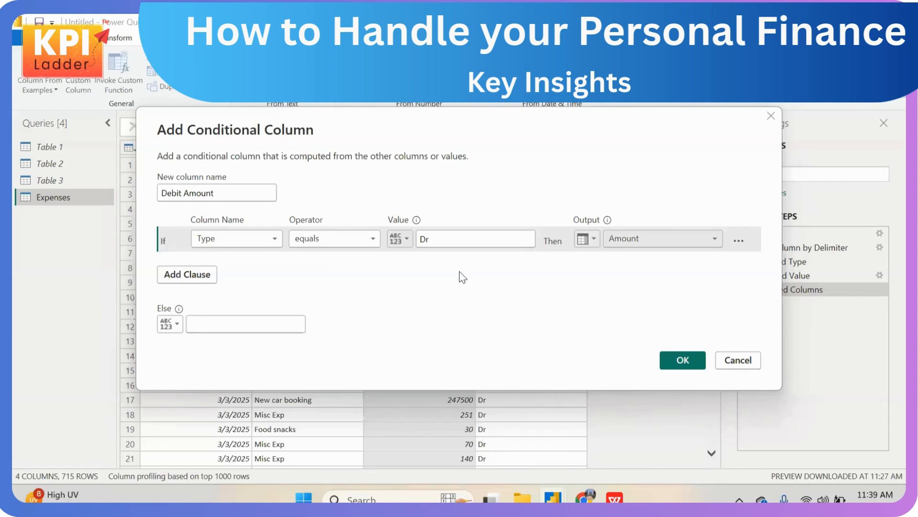
click(264, 318)
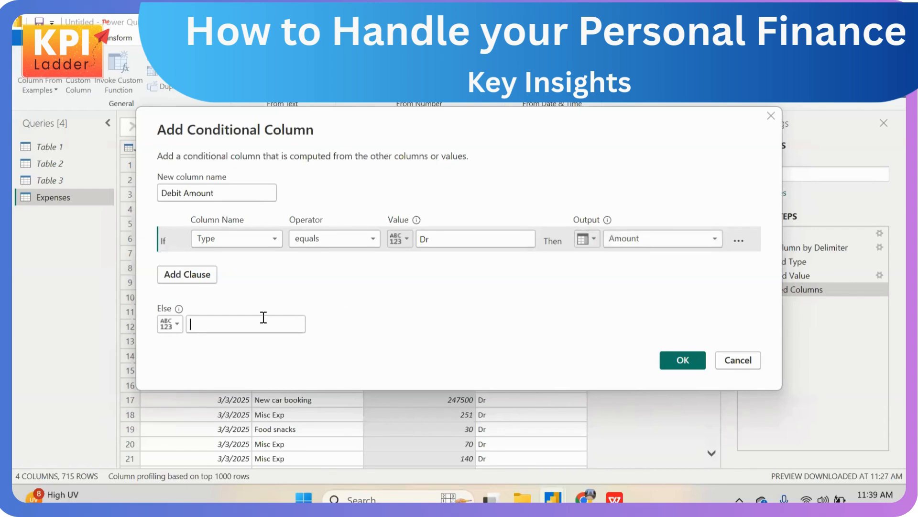
text(0)
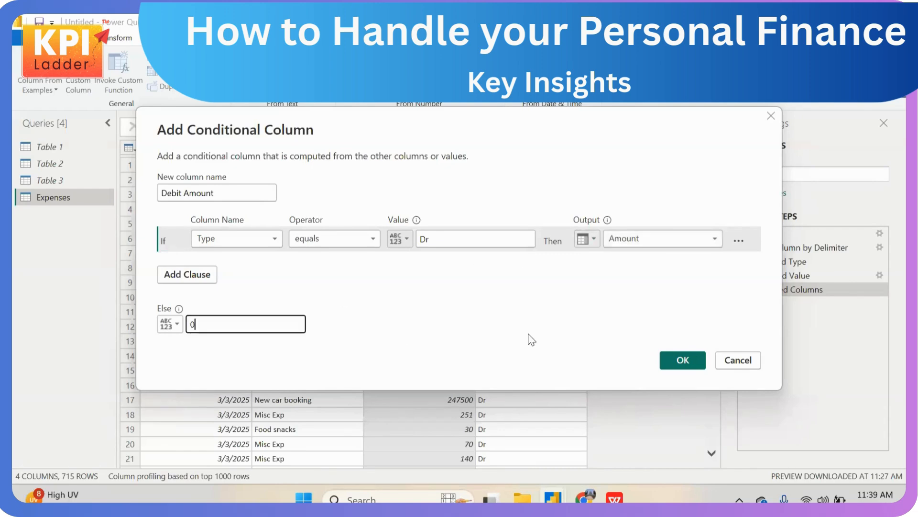
click(682, 360)
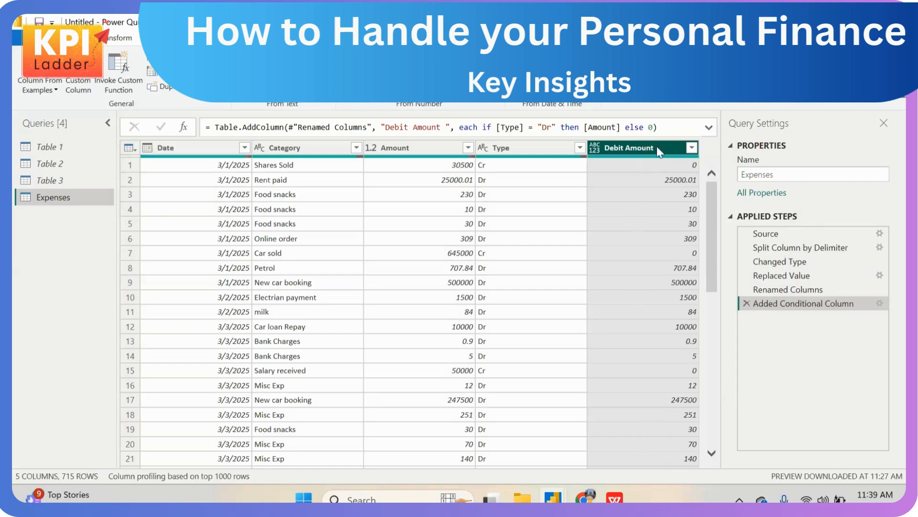
Start another conditional column in Expenses and name it Credit Amount
click(178, 56)
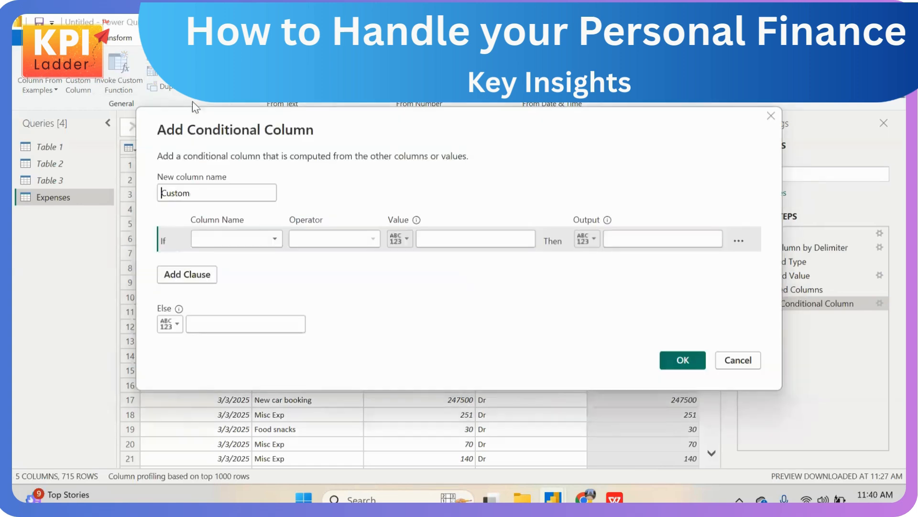
click(219, 191)
double_click(219, 192)
text(Cred)
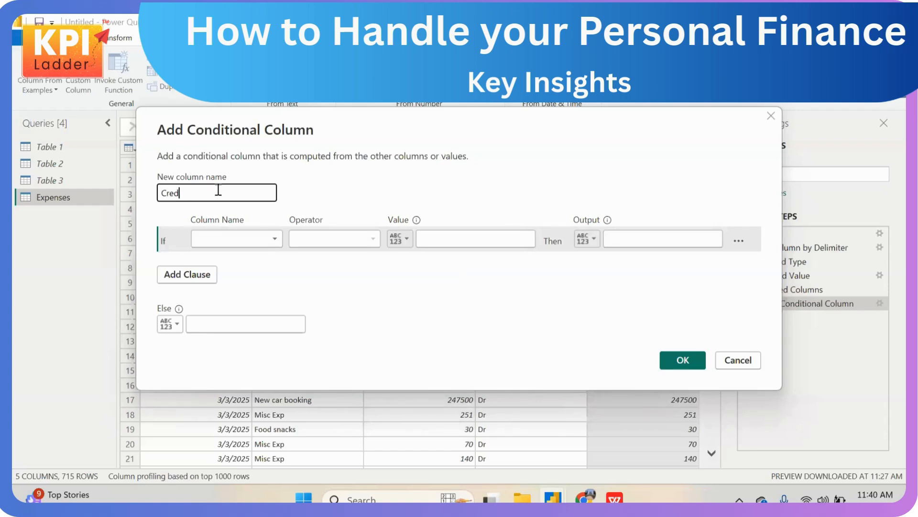
text(it Amount)
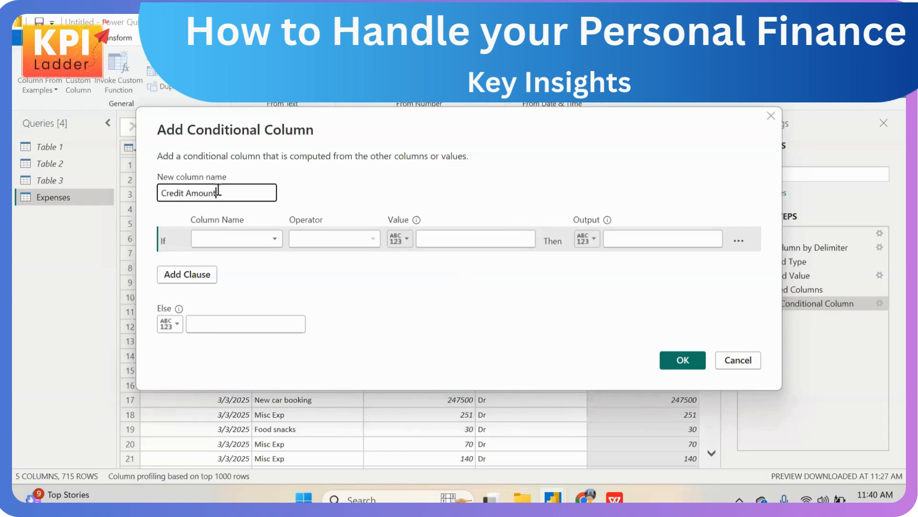